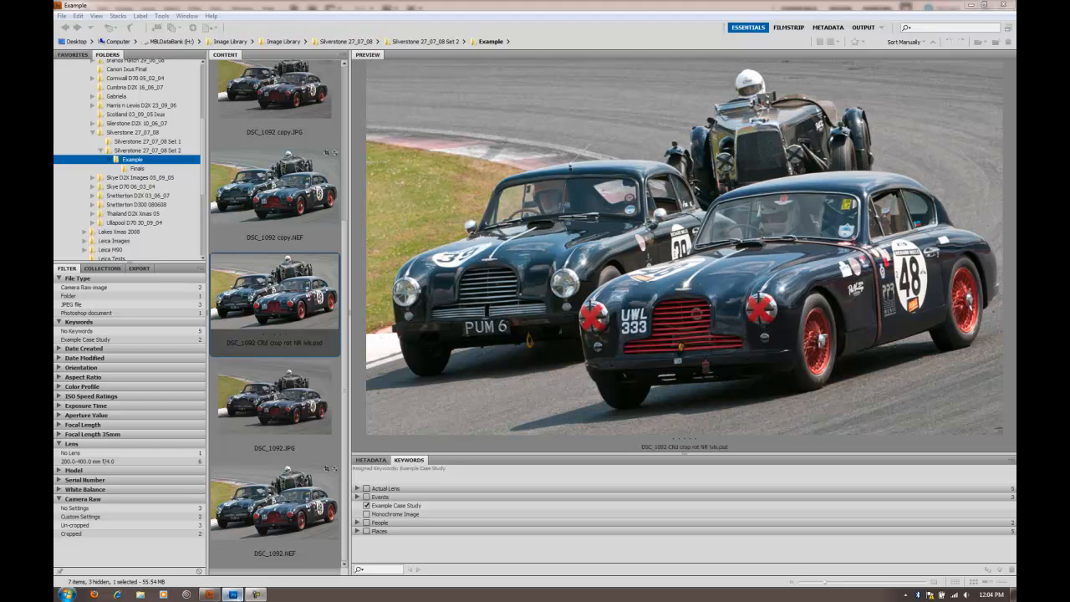
Step: Switch to Photoshop and convert the race car image to the sRGB IEC61966-2.1 profile, flattening its layers
click(233, 594)
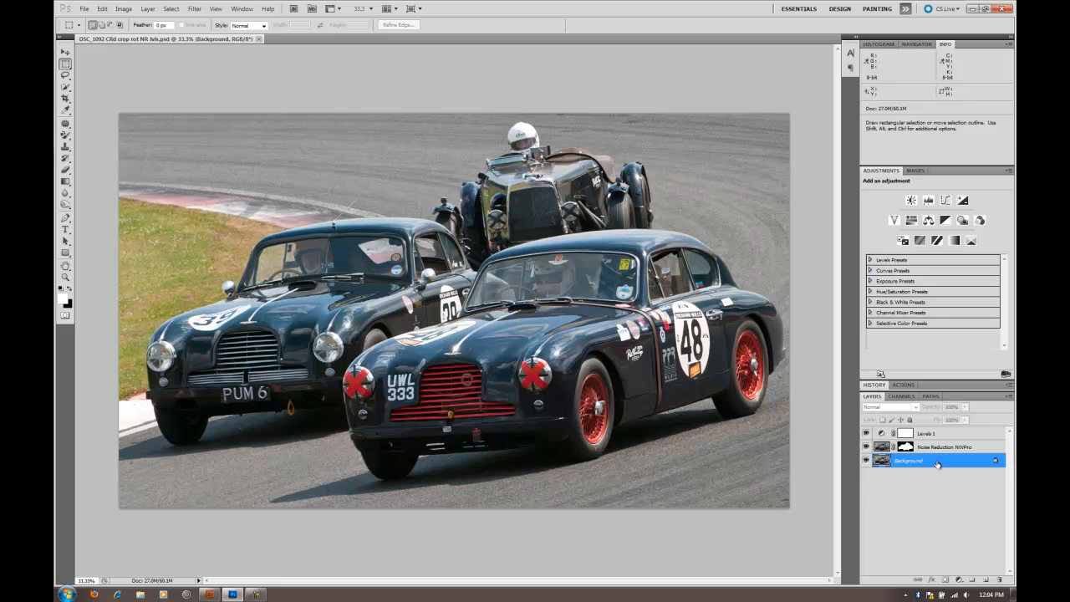
click(103, 9)
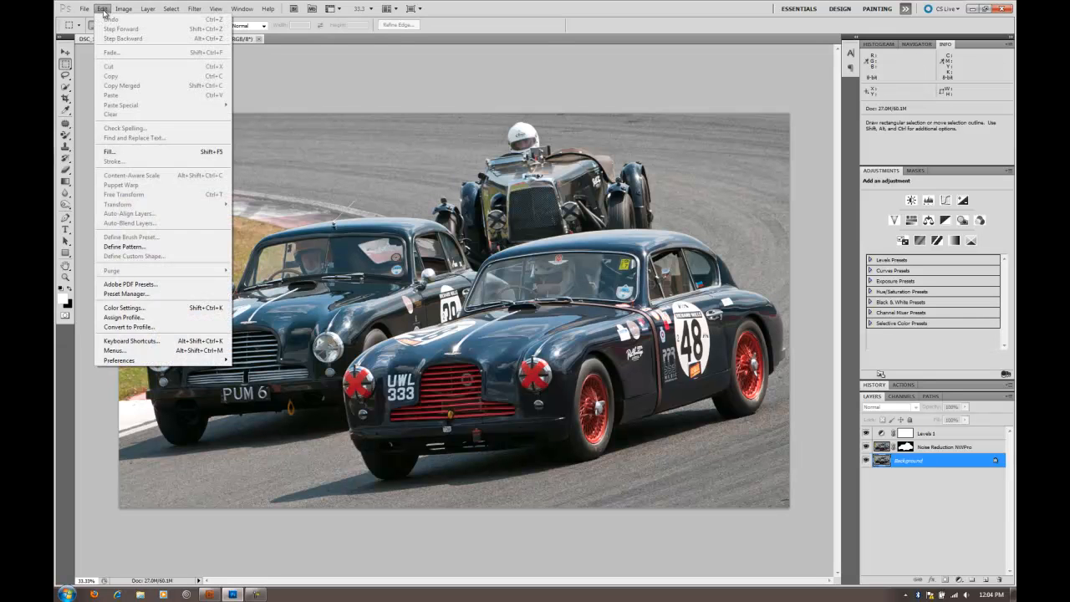
click(158, 328)
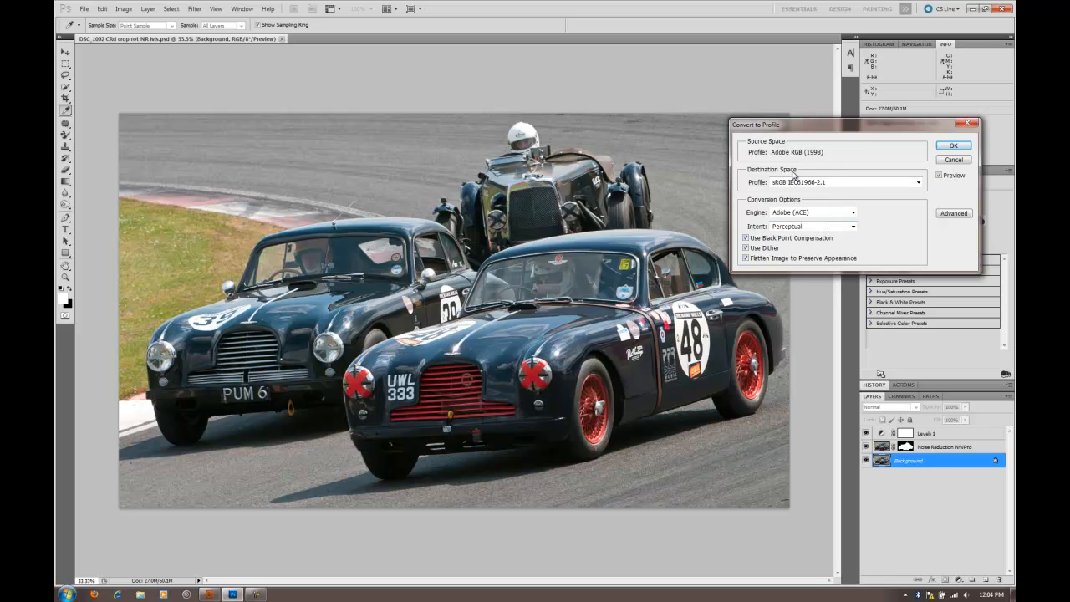
click(954, 149)
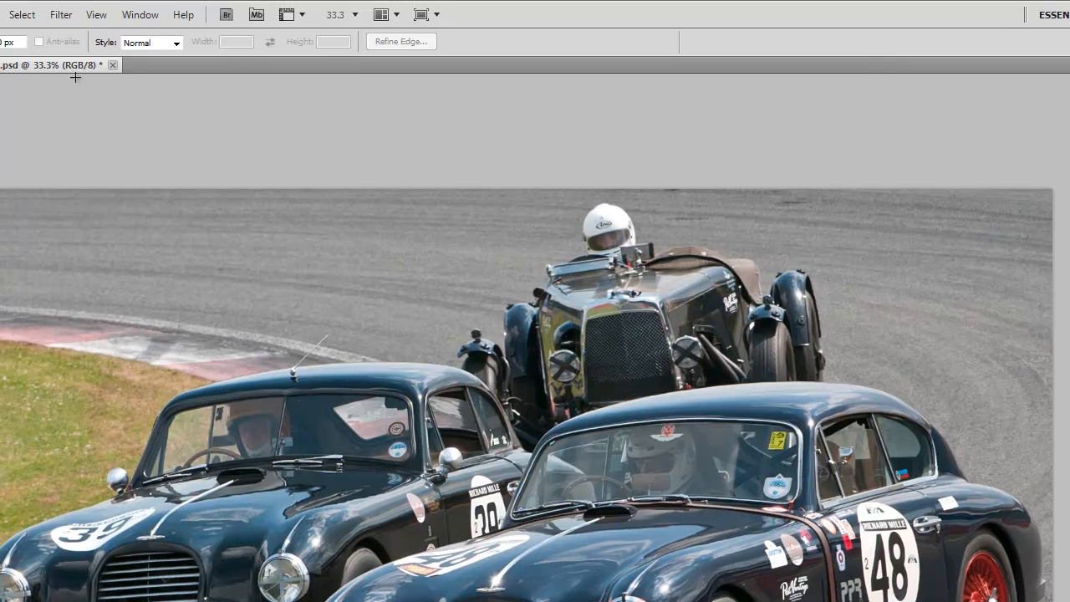
Step: Open the flattened image in the Nik Software Silver Efex Pro filter and hide the style browser
click(57, 14)
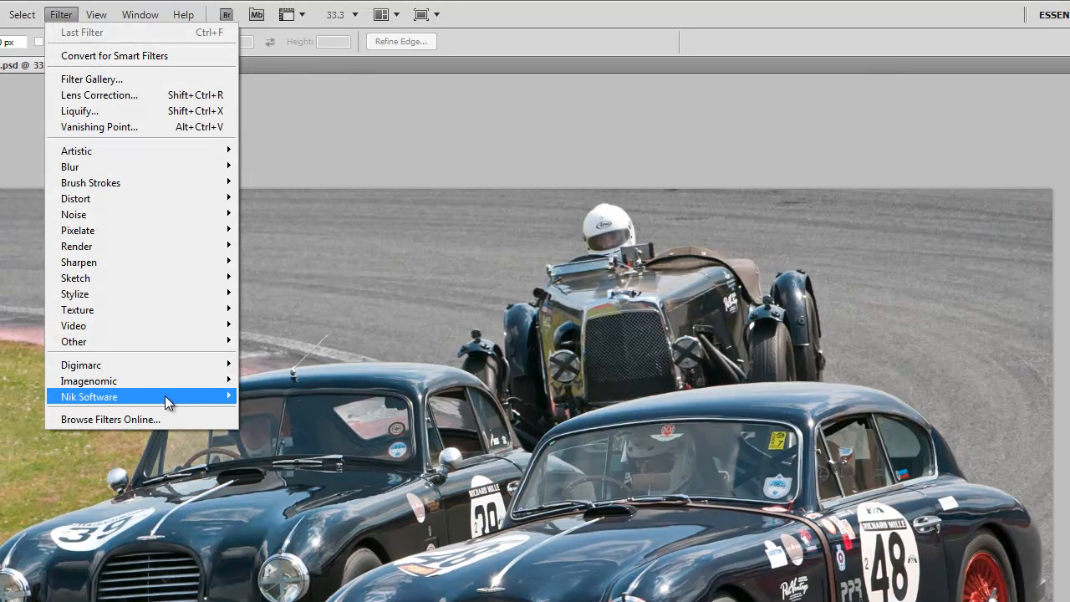
mouse_move(165, 395)
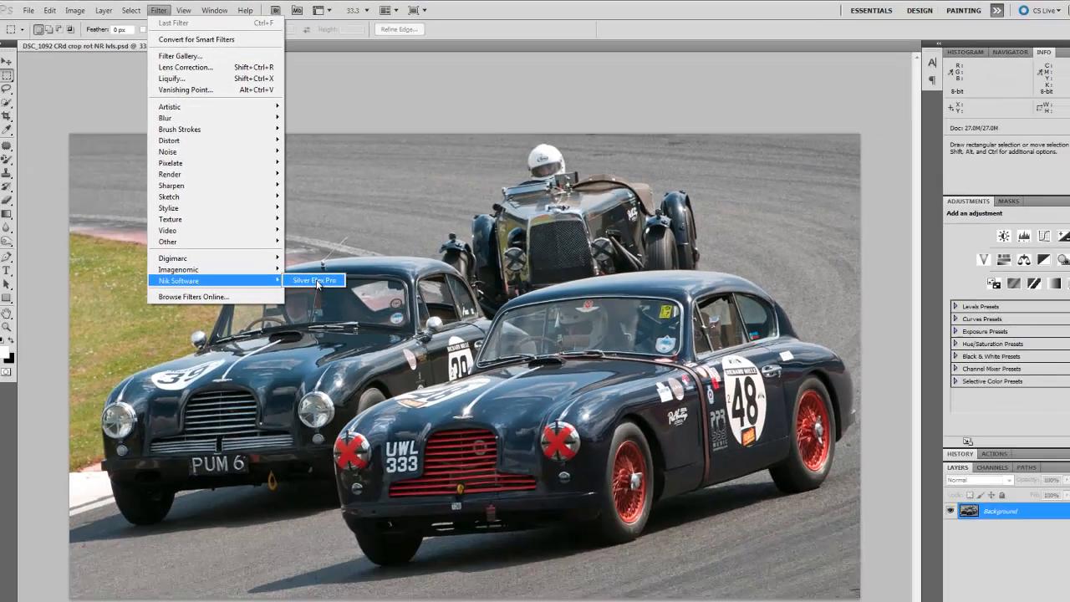
click(285, 398)
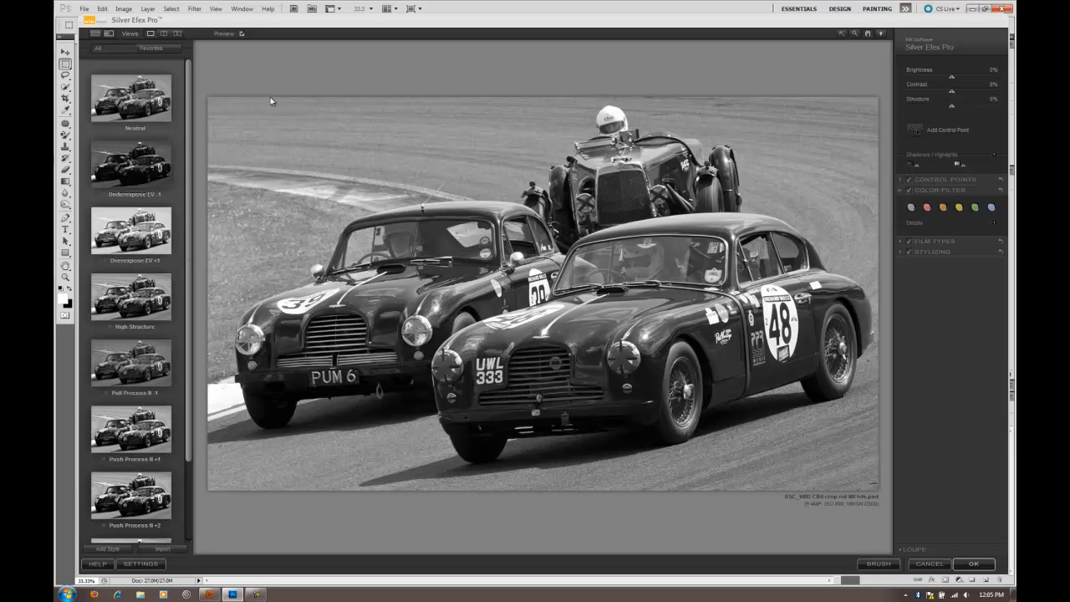
click(108, 35)
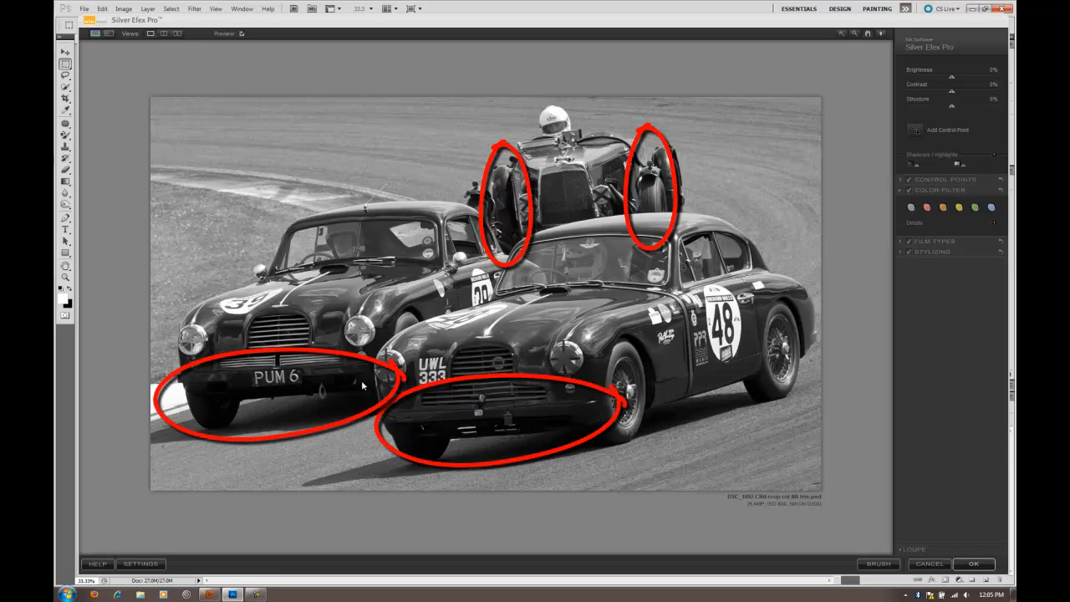
Step: Apply the Kodak Plus-X 125PX Pro film type while comparing with the colour original, and return to the single-image preview
click(177, 33)
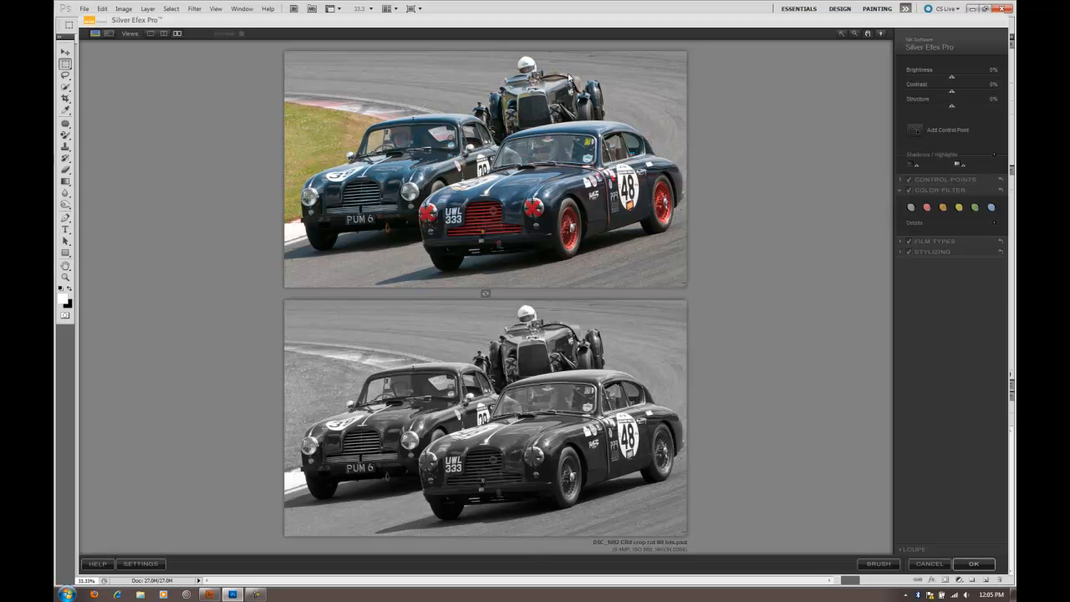
click(934, 240)
click(989, 263)
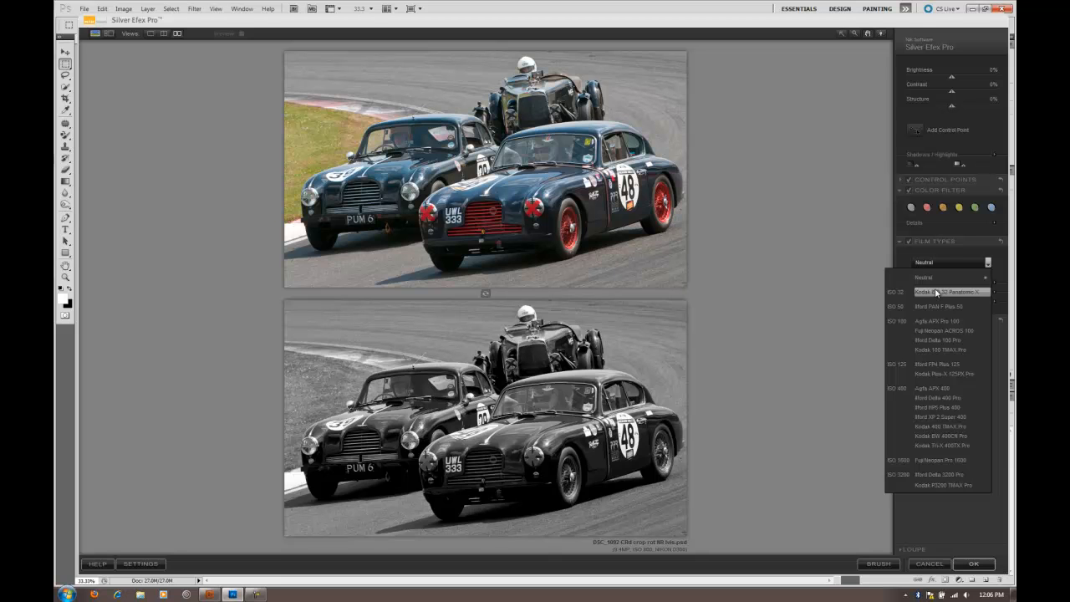
click(954, 372)
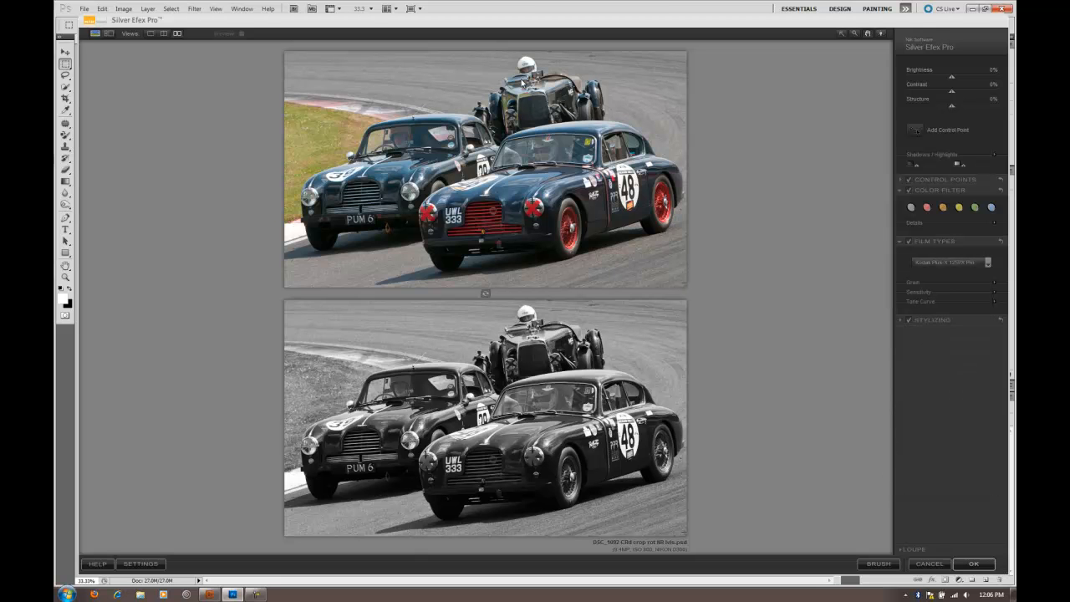
click(150, 33)
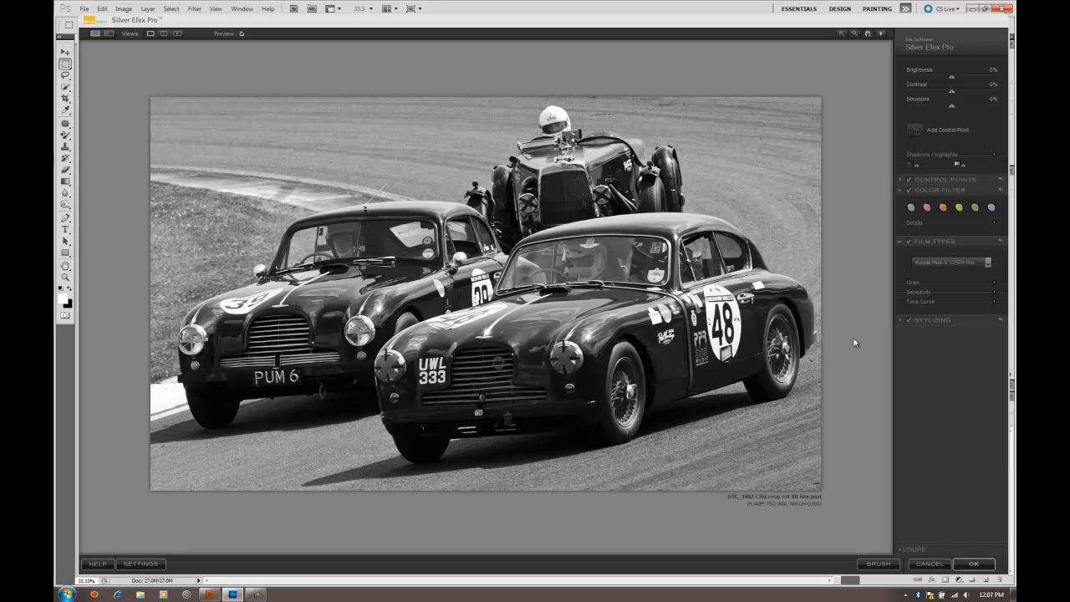
Step: Reveal the film's grain and sensitivity settings and set the Cyan sensitivity to -21% and Red to +28%
click(995, 283)
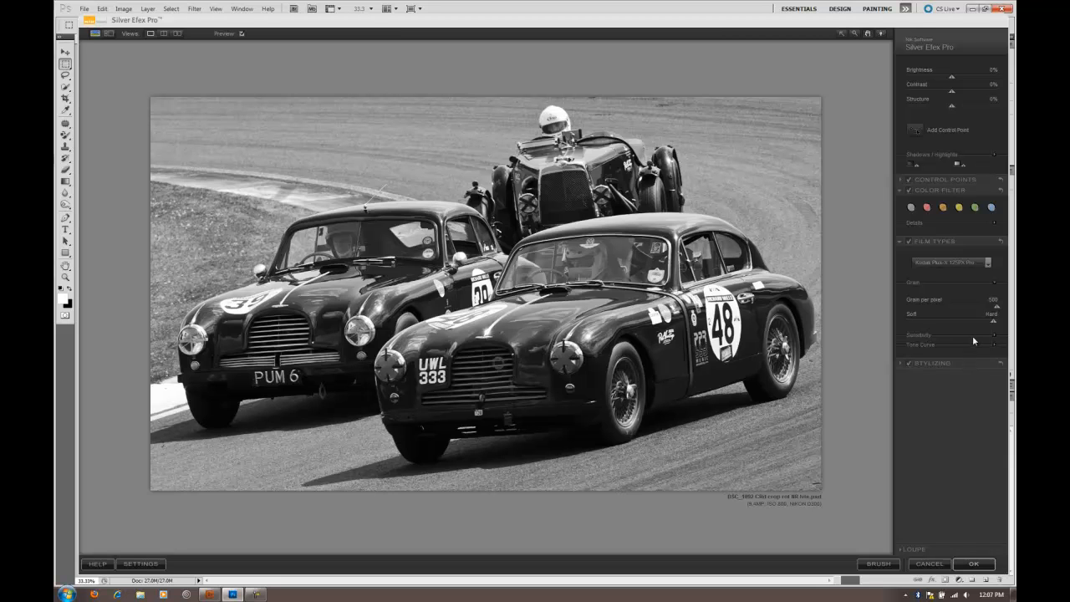
click(995, 336)
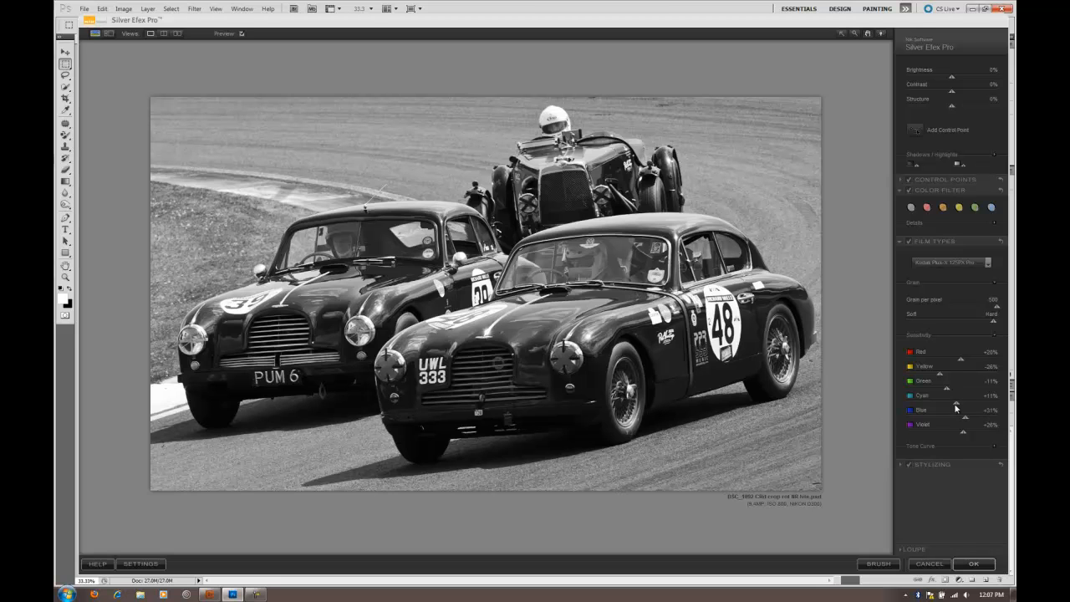
drag(959, 407, 937, 404)
drag(976, 405, 956, 414)
drag(957, 413, 949, 411)
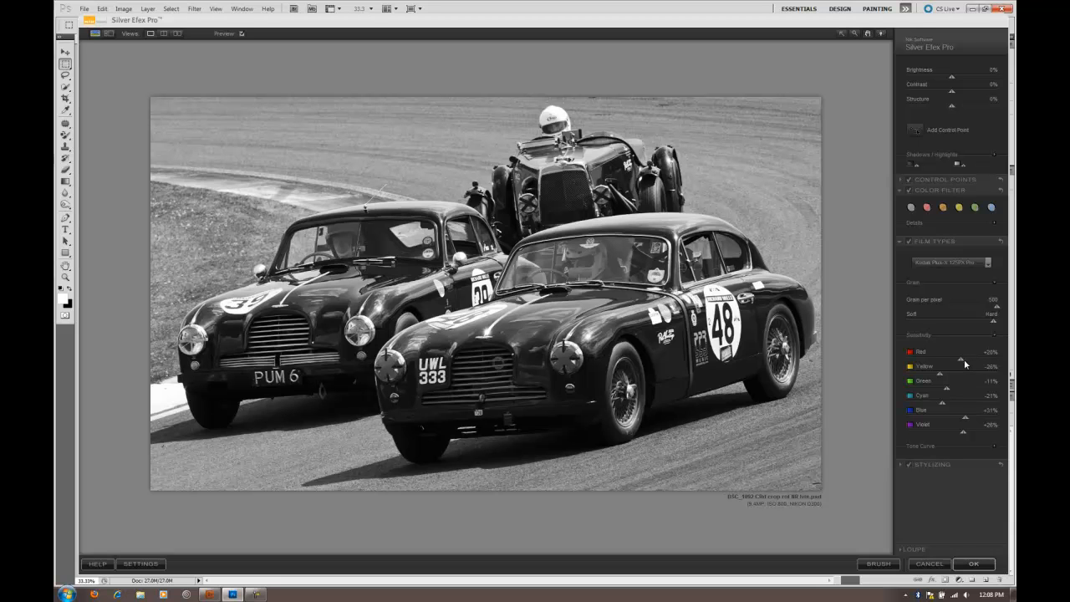
drag(961, 359, 963, 362)
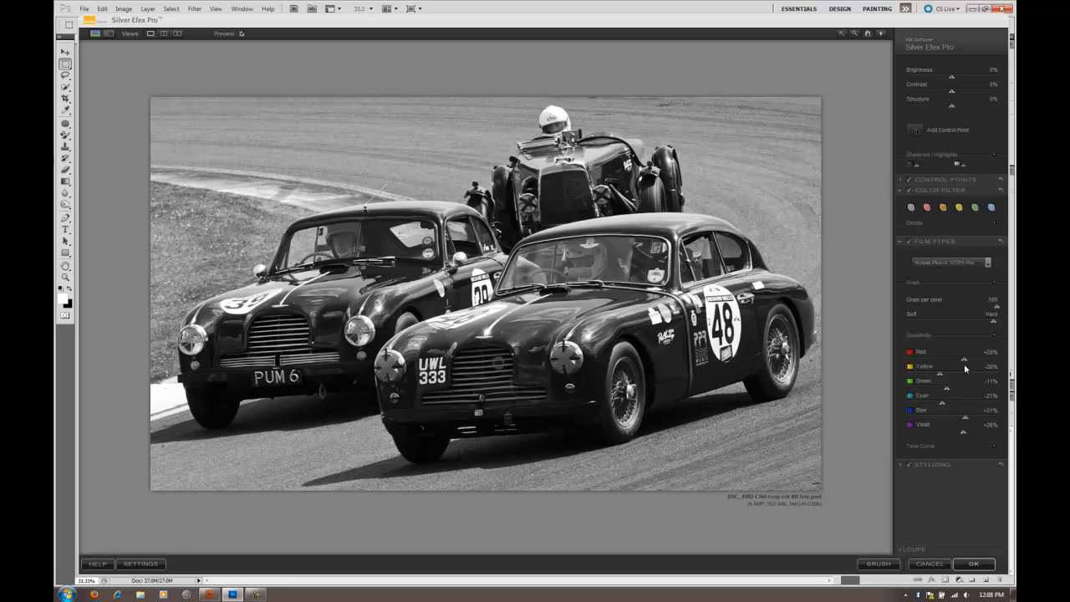
Step: Compare the conversion with the original using a split preview, and raise the Violet sensitivity to +39% in the single-image view
click(164, 34)
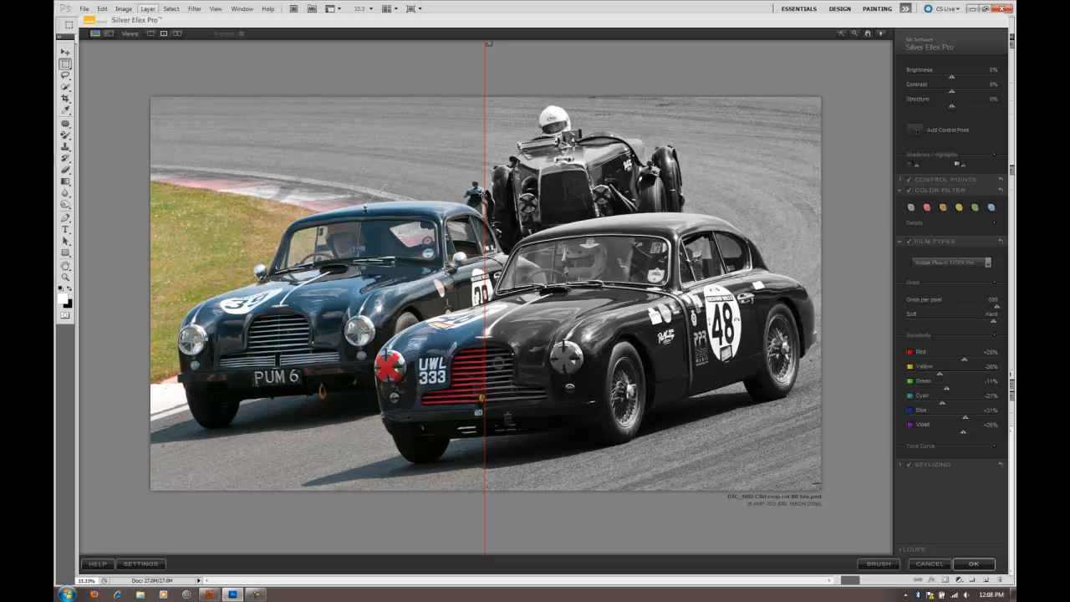
drag(485, 200, 588, 203)
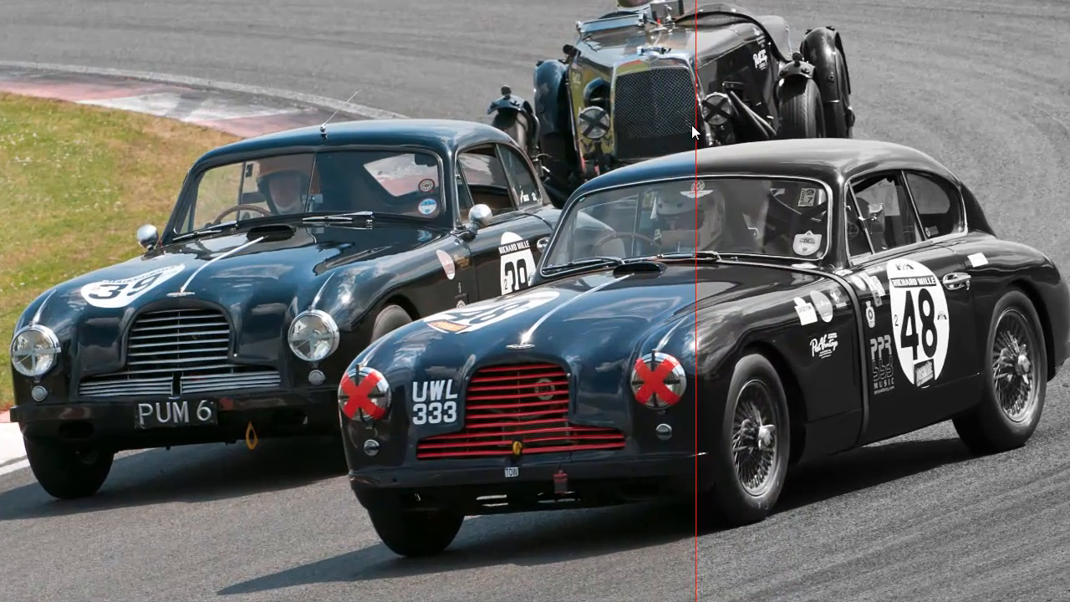
drag(691, 125, 108, 138)
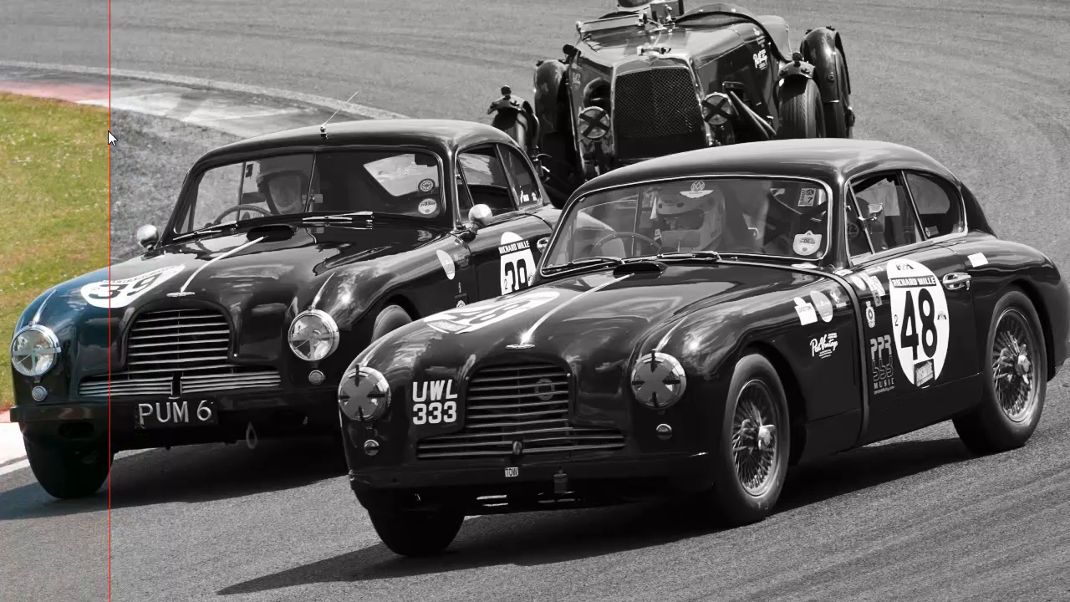
click(109, 1)
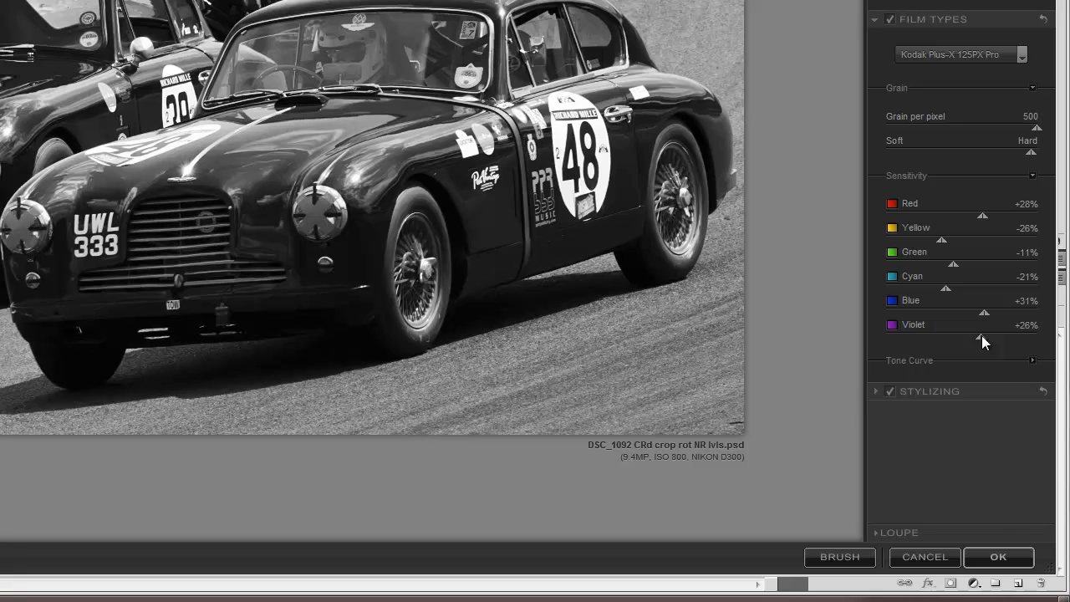
drag(982, 336, 985, 337)
mouse_move(1002, 337)
mouse_down()
mouse_move(975, 336)
mouse_move(1014, 337)
mouse_move(988, 337)
mouse_up()
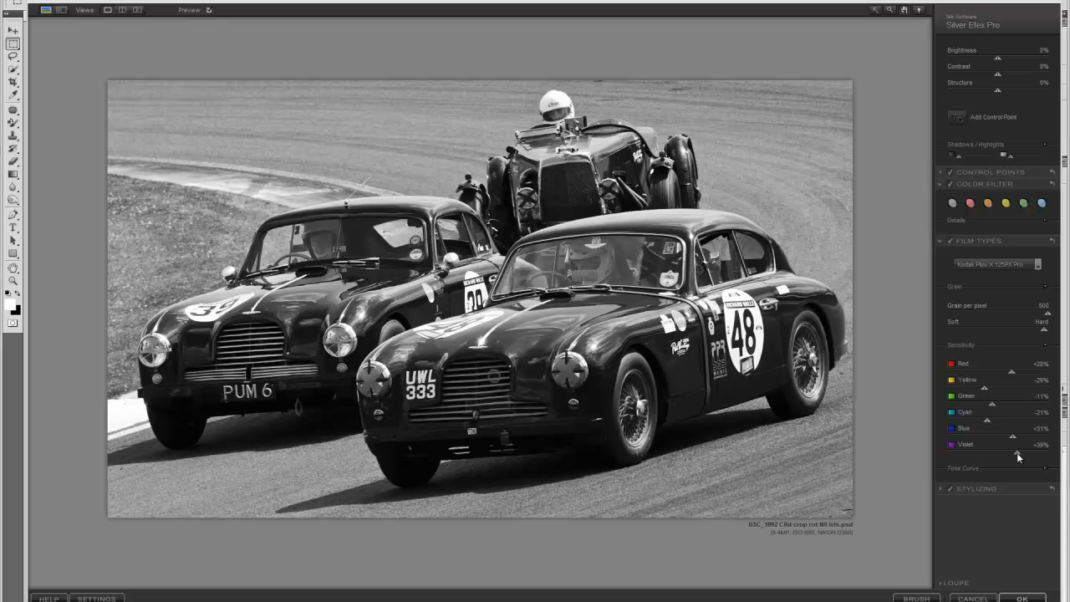
Step: Add a control point on the rear driver's white helmet, shrink it to 4% and slightly lower its brightness
click(959, 124)
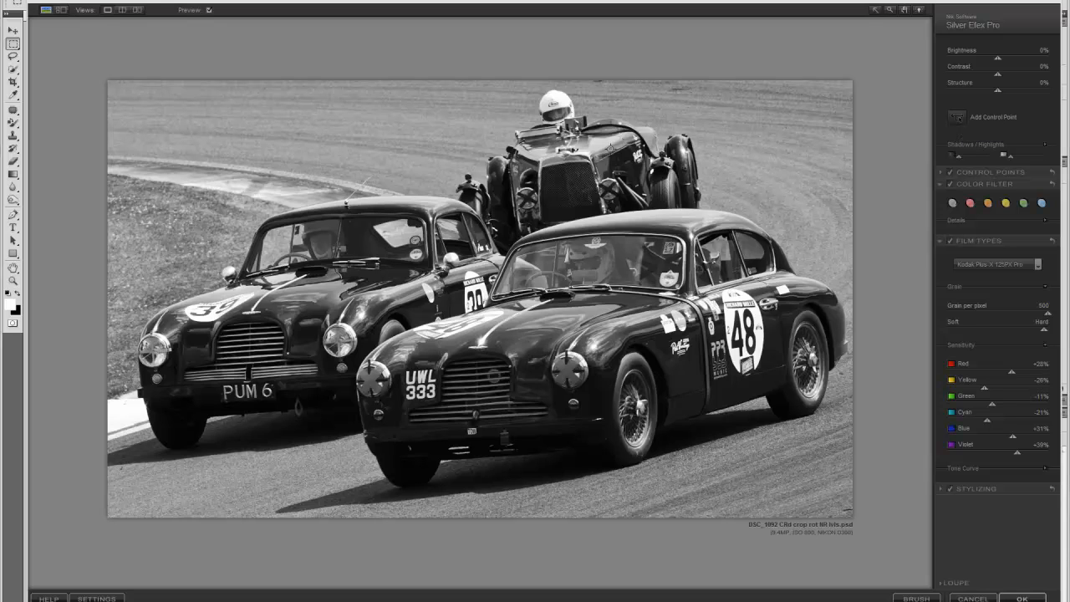
click(562, 98)
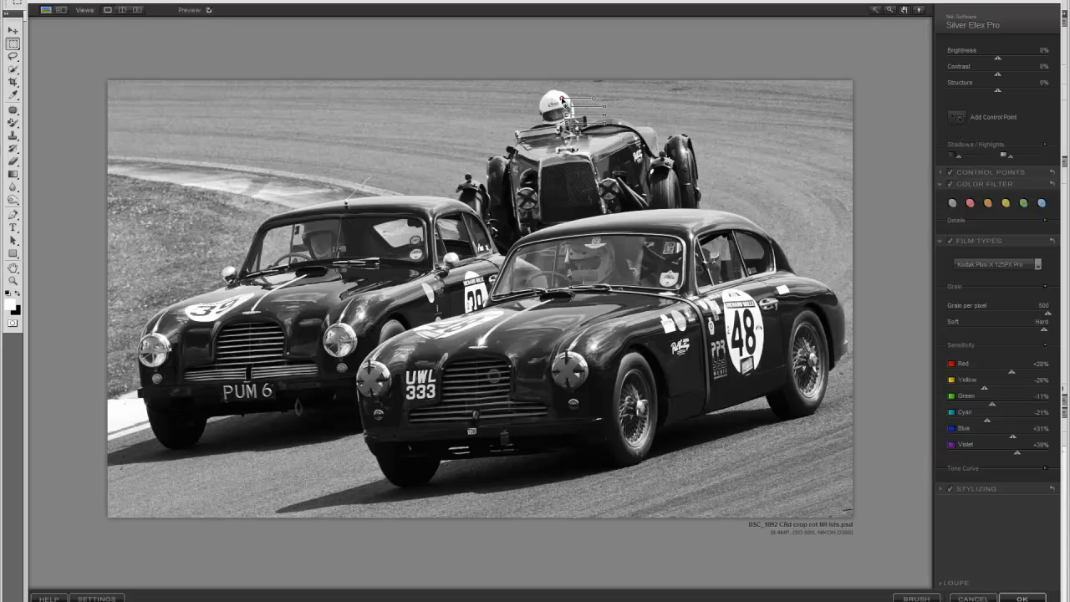
drag(594, 98, 579, 100)
drag(580, 101, 601, 111)
click(940, 171)
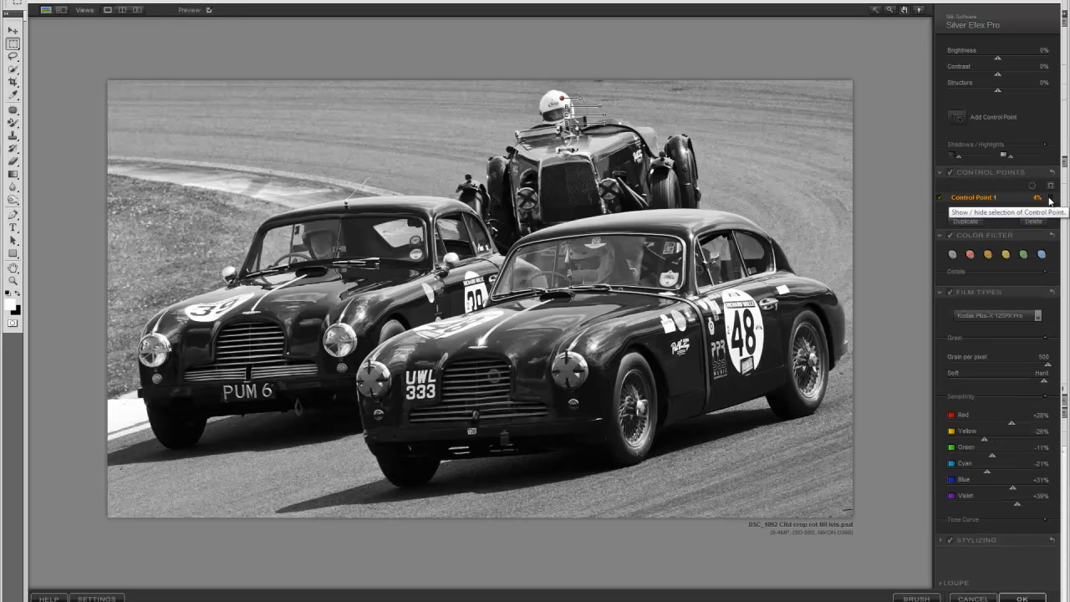
Step: Fine-tune the helmet control point's brightness and position while viewing its selection mask, and hide the mask
click(1050, 198)
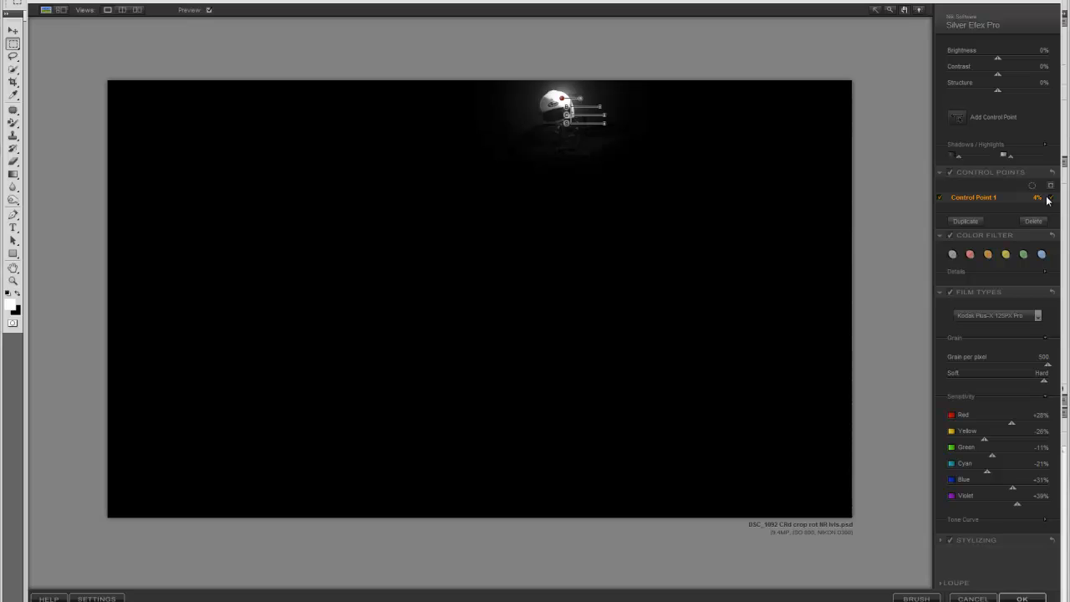
drag(599, 107, 600, 108)
drag(601, 110, 604, 110)
mouse_move(563, 100)
drag(562, 99, 561, 101)
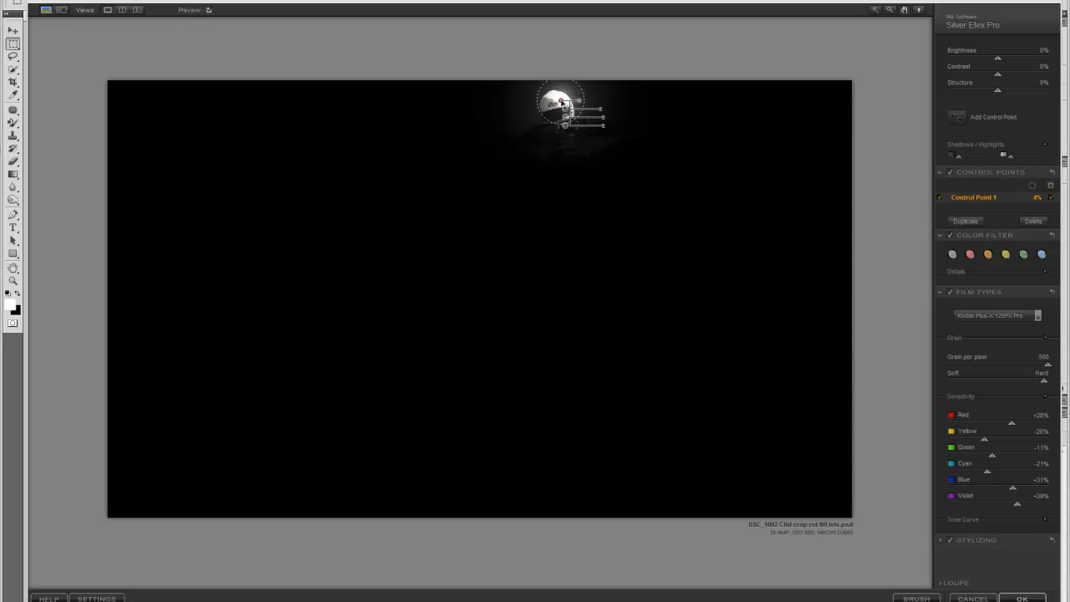
click(1051, 197)
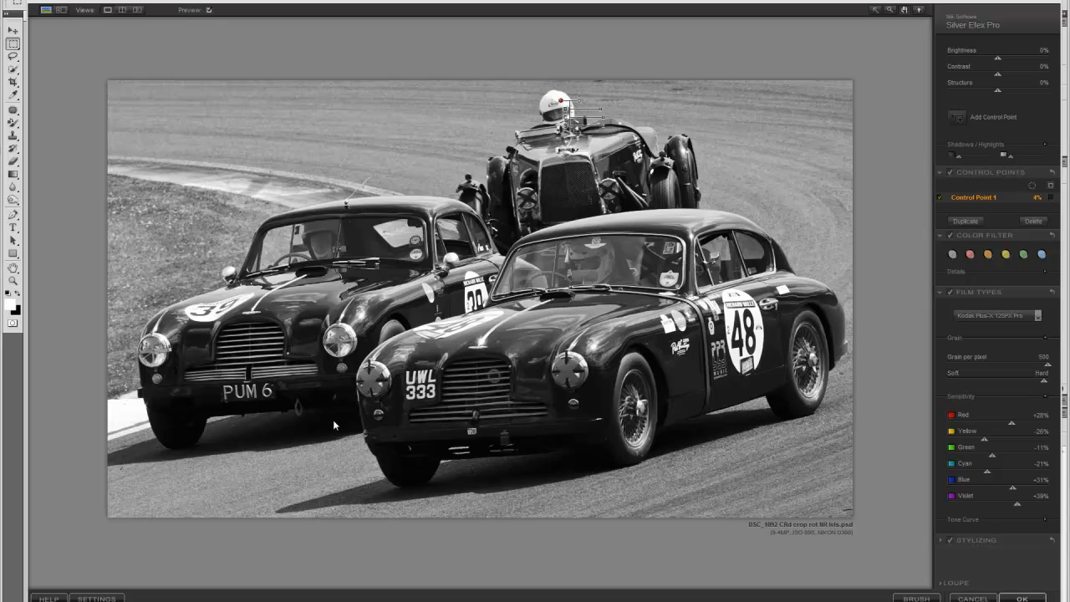
Step: Add a control point on the white kerb beside car 39, shrink it to 4% and lower its brightness
click(964, 121)
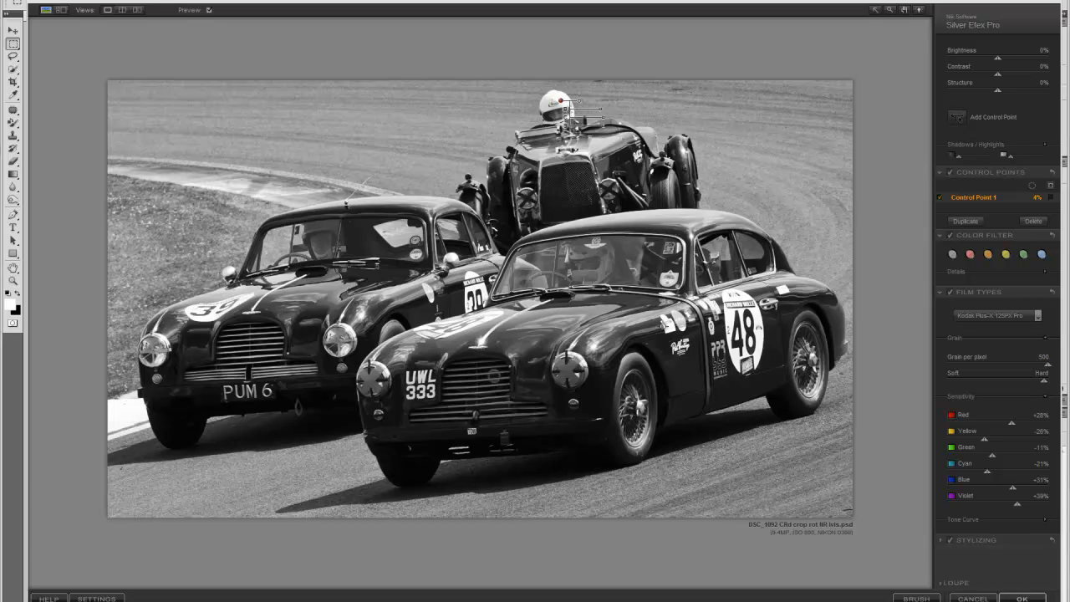
click(123, 413)
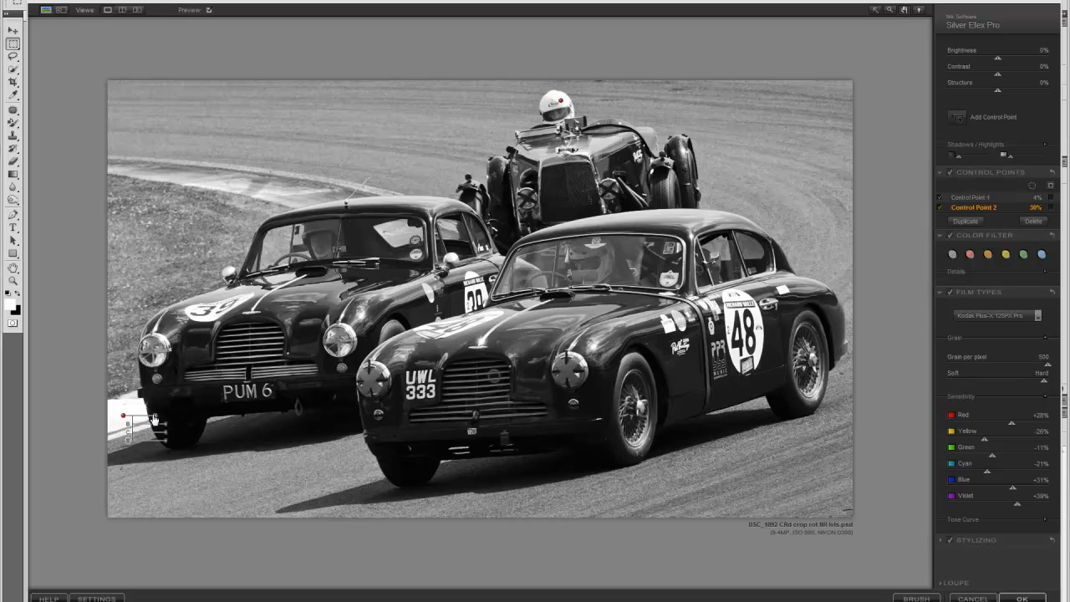
drag(155, 416, 138, 417)
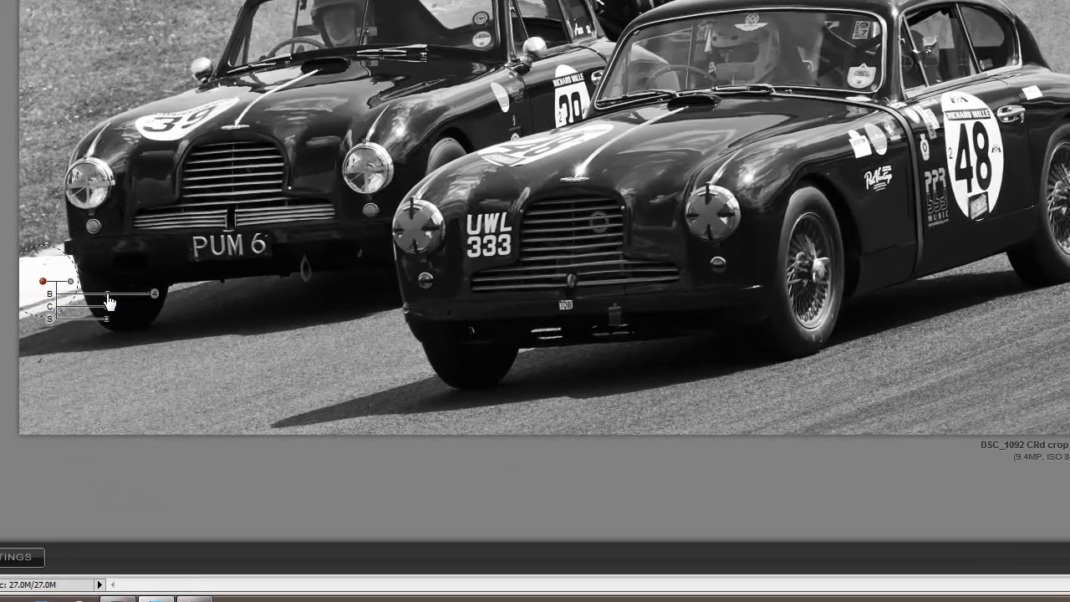
drag(105, 302, 83, 305)
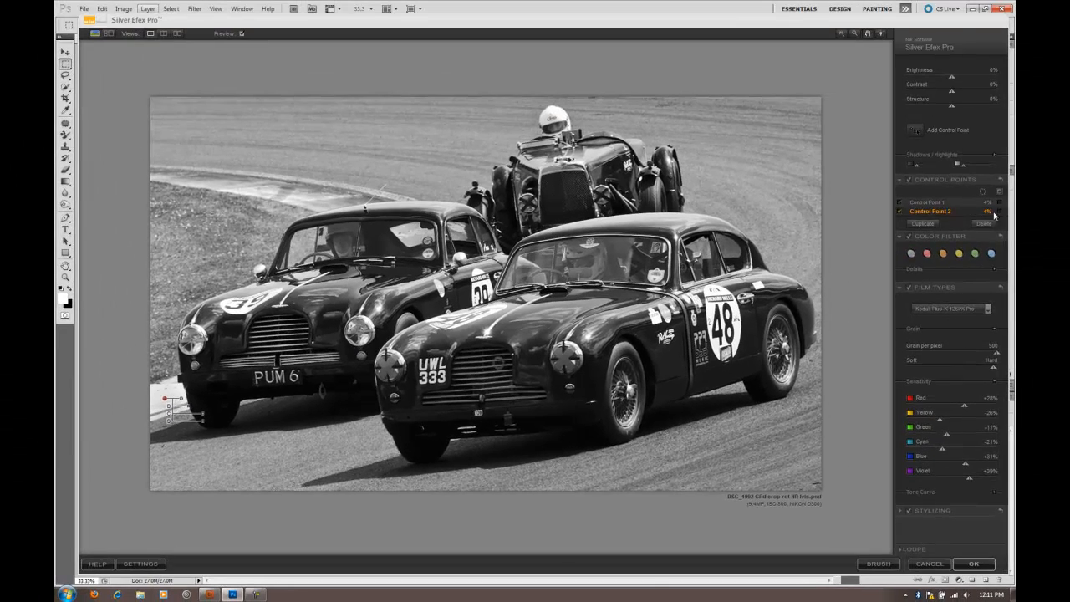
Step: Check the kerb control point's selection mask and compare the image with its effect off and on
click(1000, 212)
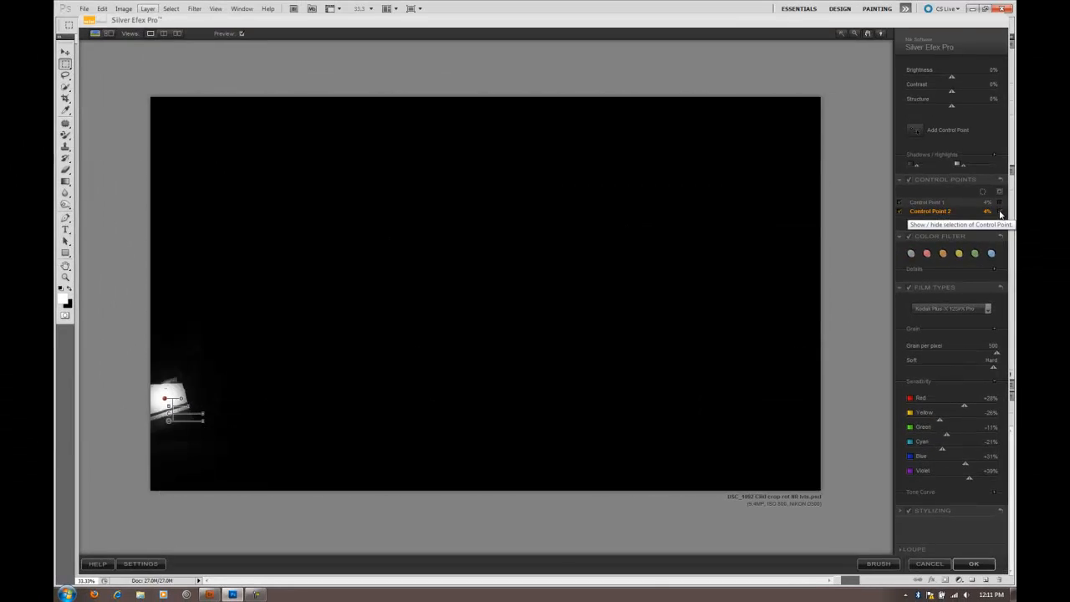
click(1000, 213)
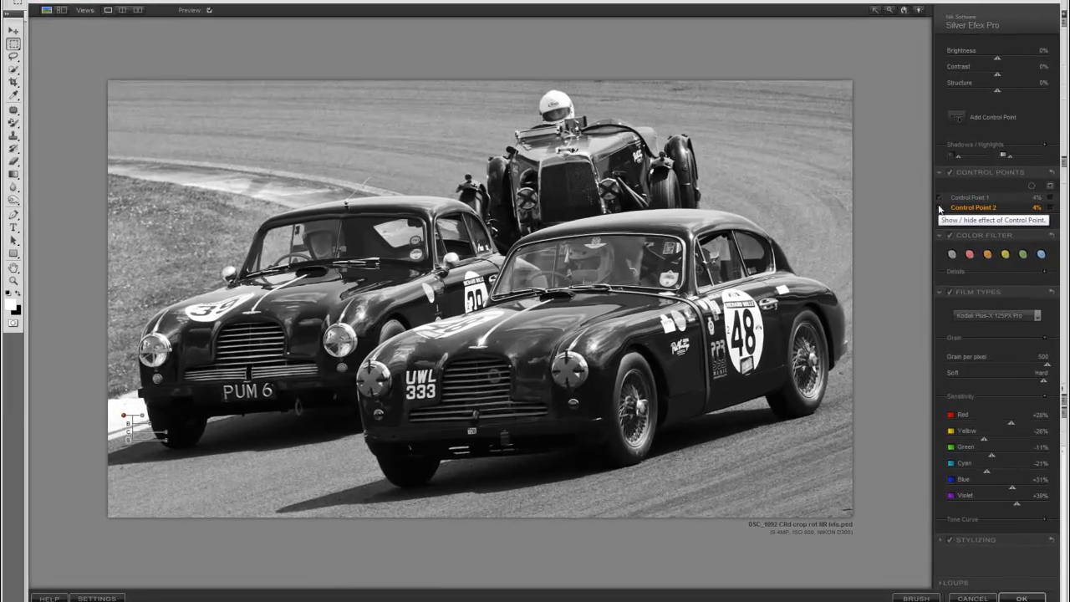
click(941, 209)
click(940, 209)
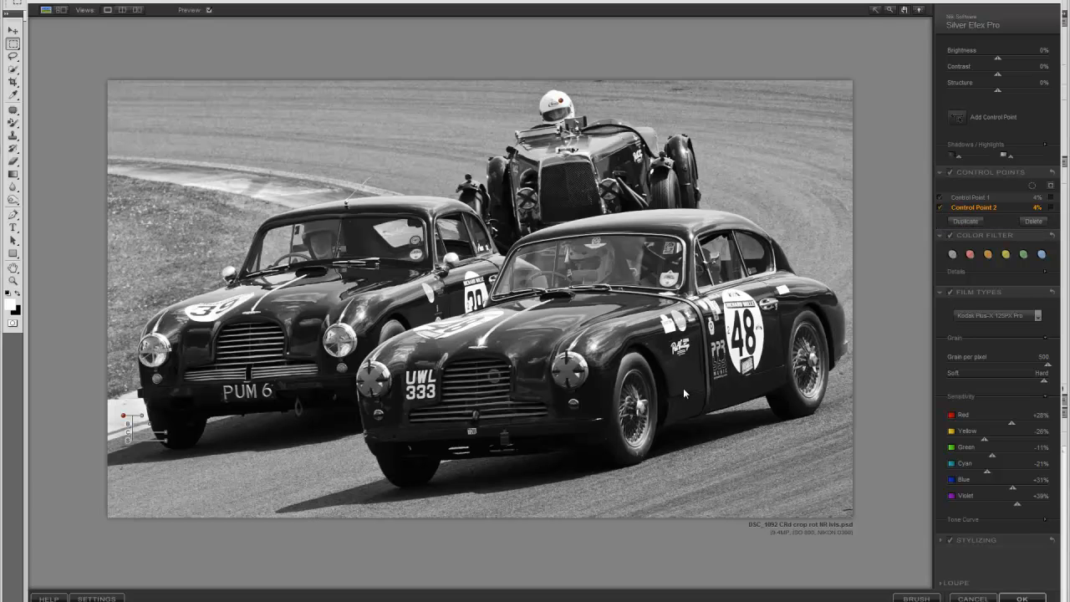
Step: Add a control point on the foreground tarmac between the two front cars, reduce its area, reposition it and slightly lower its brightness
click(958, 117)
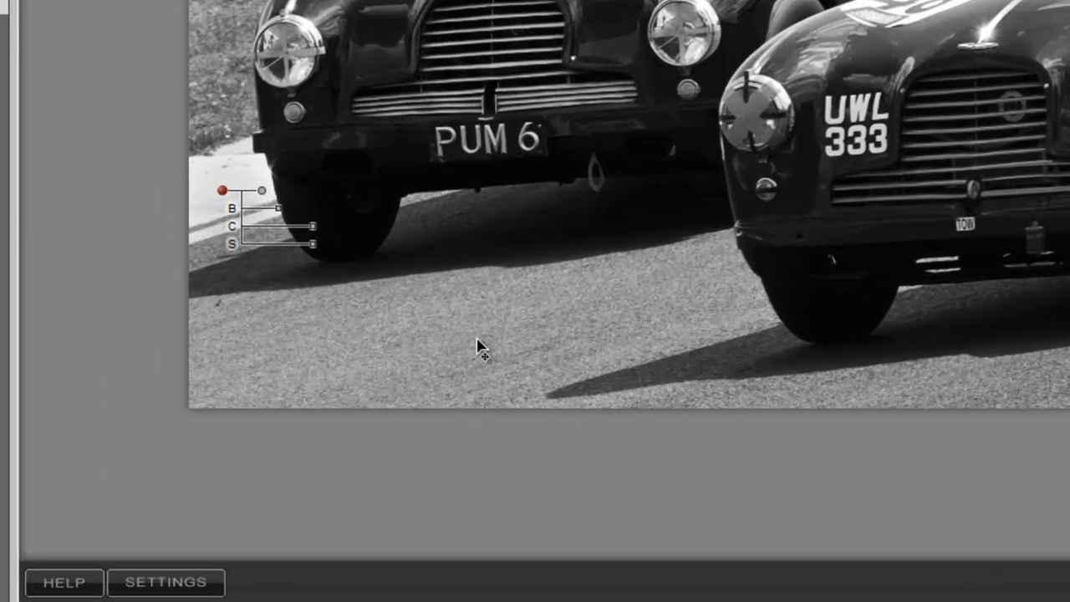
click(477, 340)
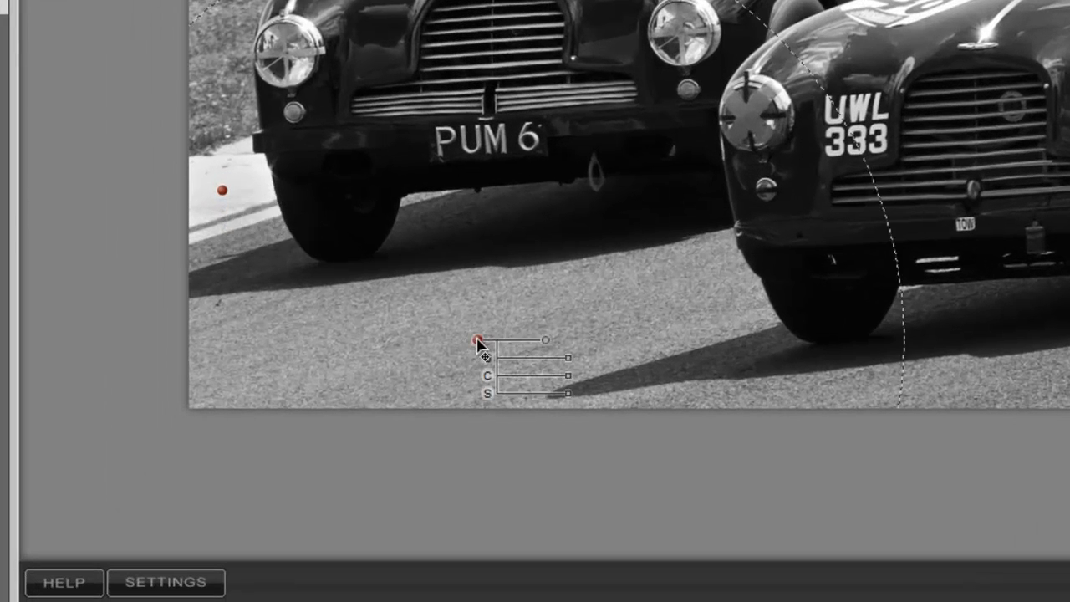
drag(545, 351, 523, 391)
mouse_move(613, 338)
drag(614, 339, 609, 339)
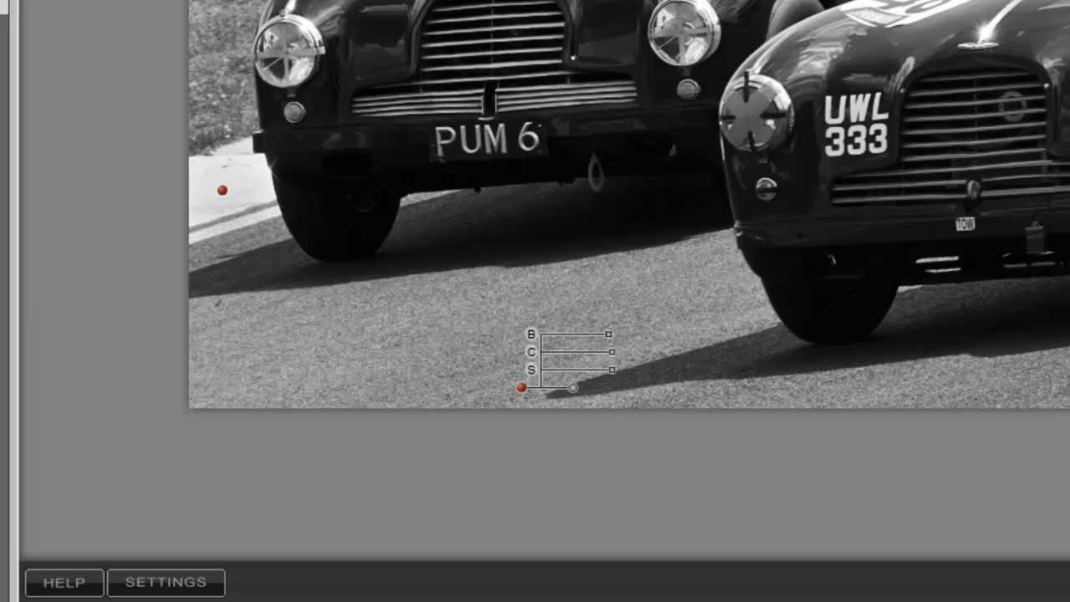
Step: Add a control point on the tarmac in the photo's lower-left corner, shrink it to 7% and slightly lower its brightness
click(246, 376)
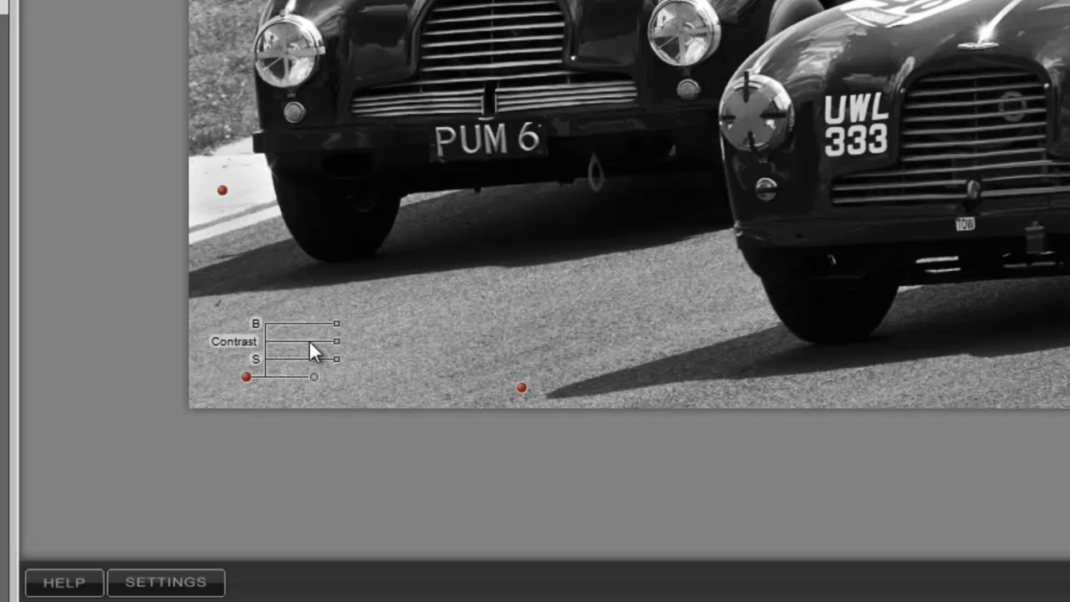
drag(336, 325, 333, 327)
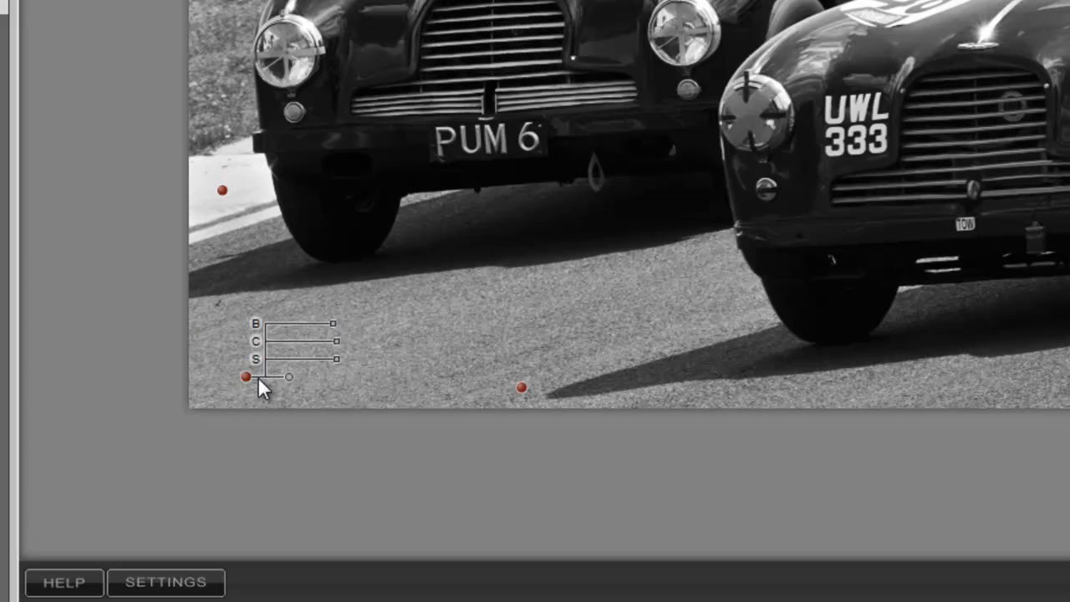
drag(245, 376, 294, 386)
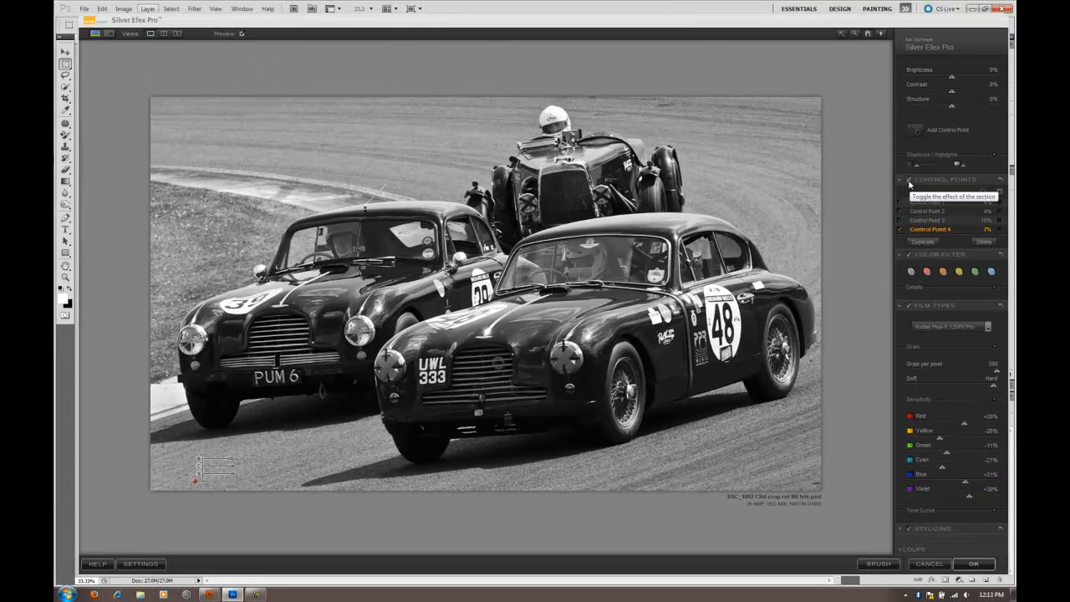
Step: Compare the image with all control points off and on, and apply the Silver Efex Pro conversion
click(909, 180)
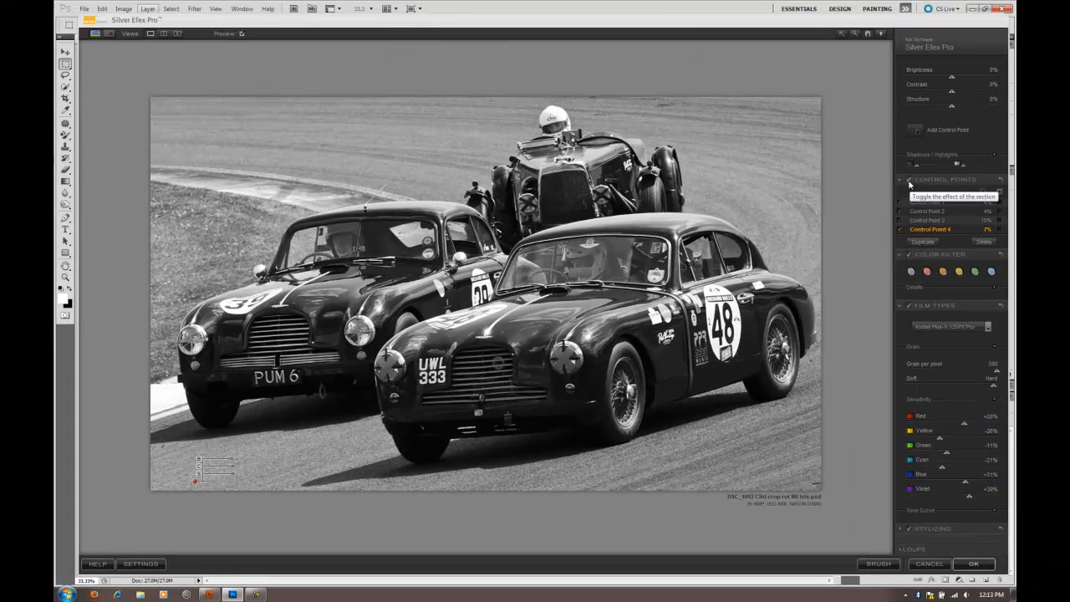
click(910, 180)
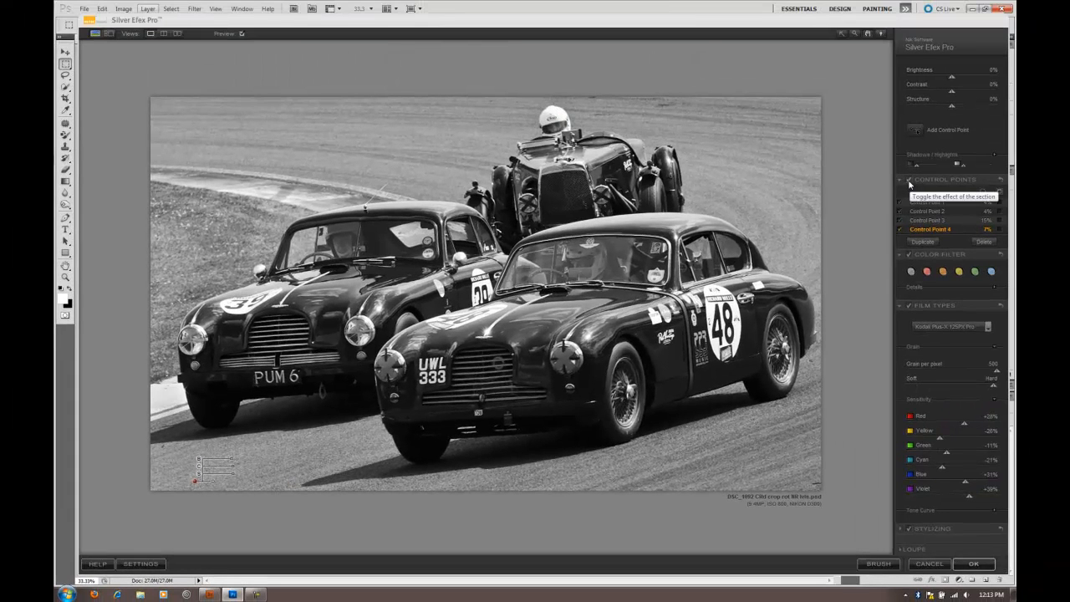
click(975, 565)
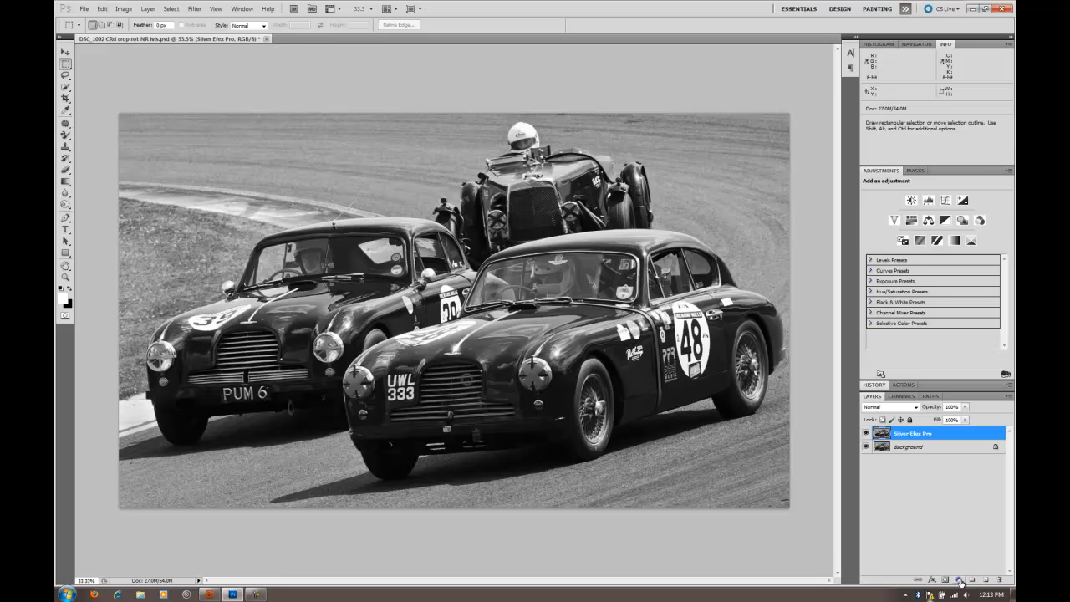
Step: Add a Levels adjustment layer with the white input at 249 and midtones at 0.97, comparing before and after
click(958, 580)
click(954, 423)
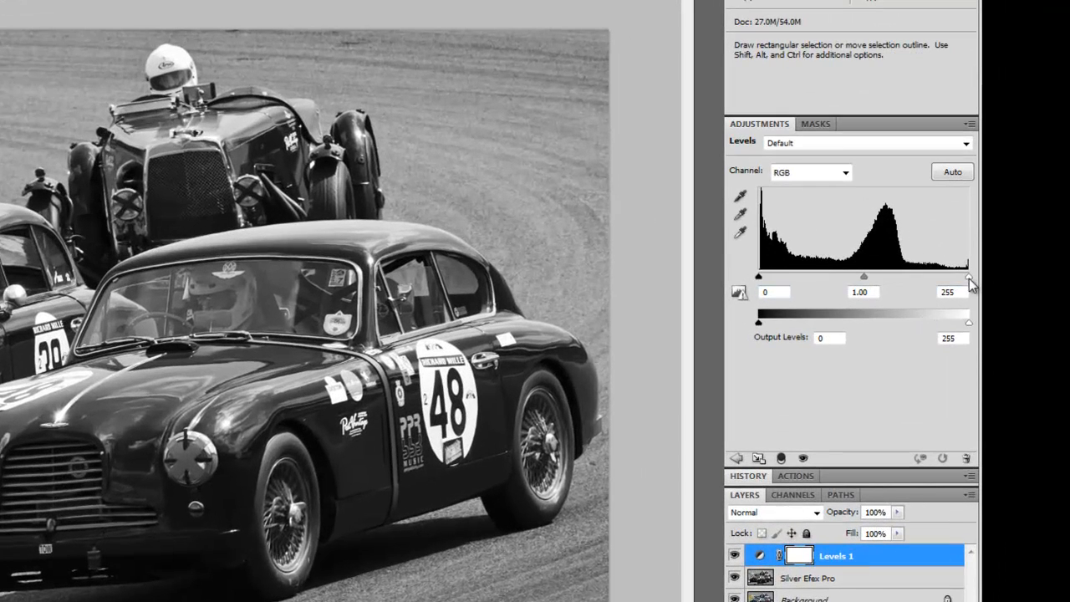
mouse_move(969, 278)
mouse_down()
mouse_move(953, 279)
mouse_move(965, 286)
mouse_up()
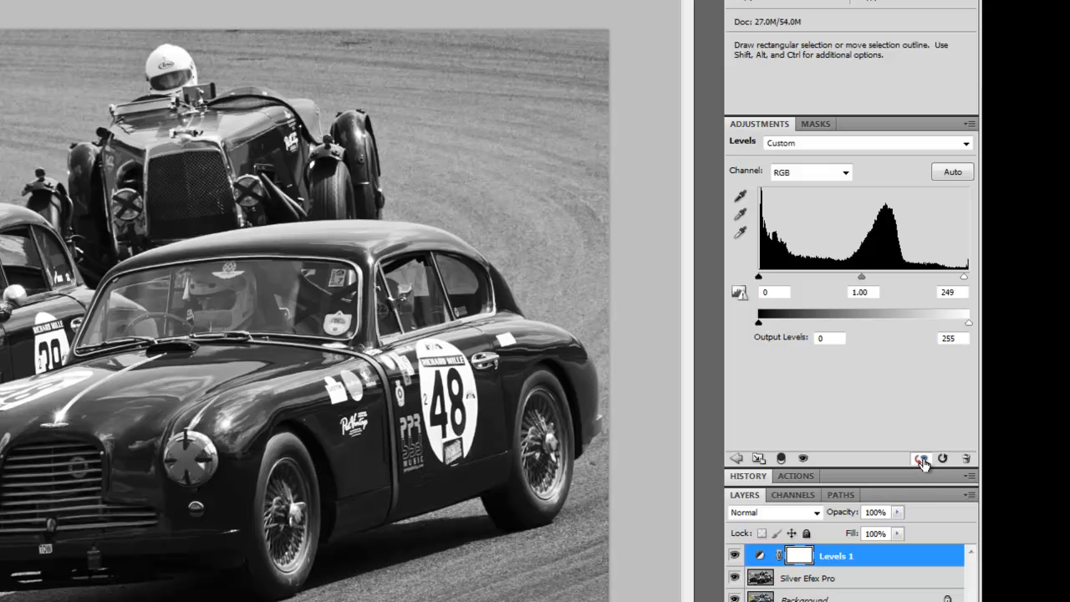
click(922, 460)
drag(864, 285, 866, 283)
click(921, 461)
click(920, 461)
click(920, 462)
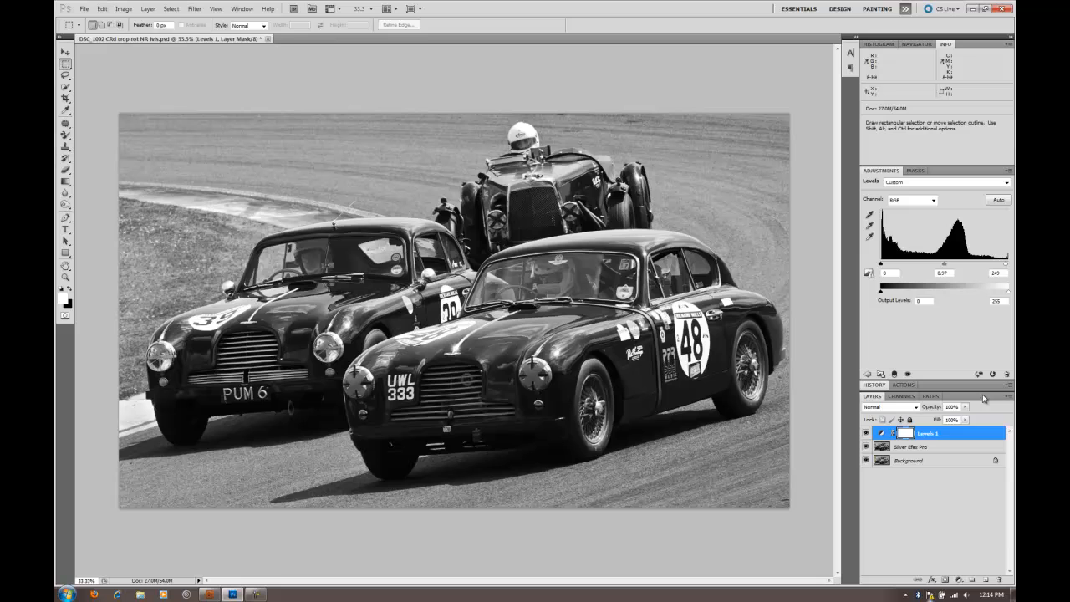
Step: Flatten the image and resize it to 898 pixels wide at 72 pixels/inch with Bicubic Sharper resampling
right_click(920, 462)
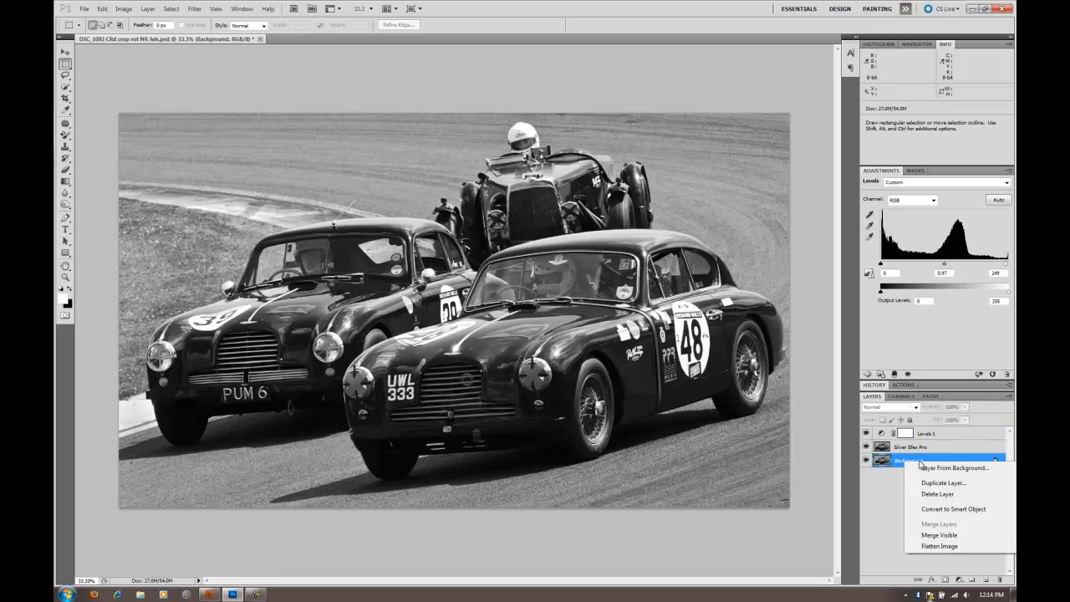
click(938, 546)
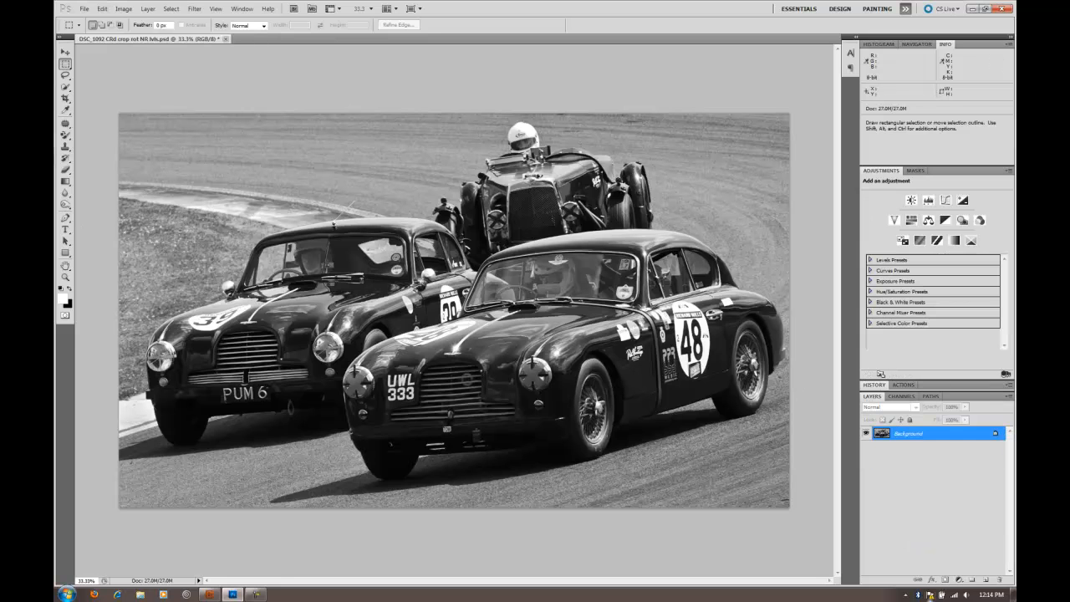
click(124, 10)
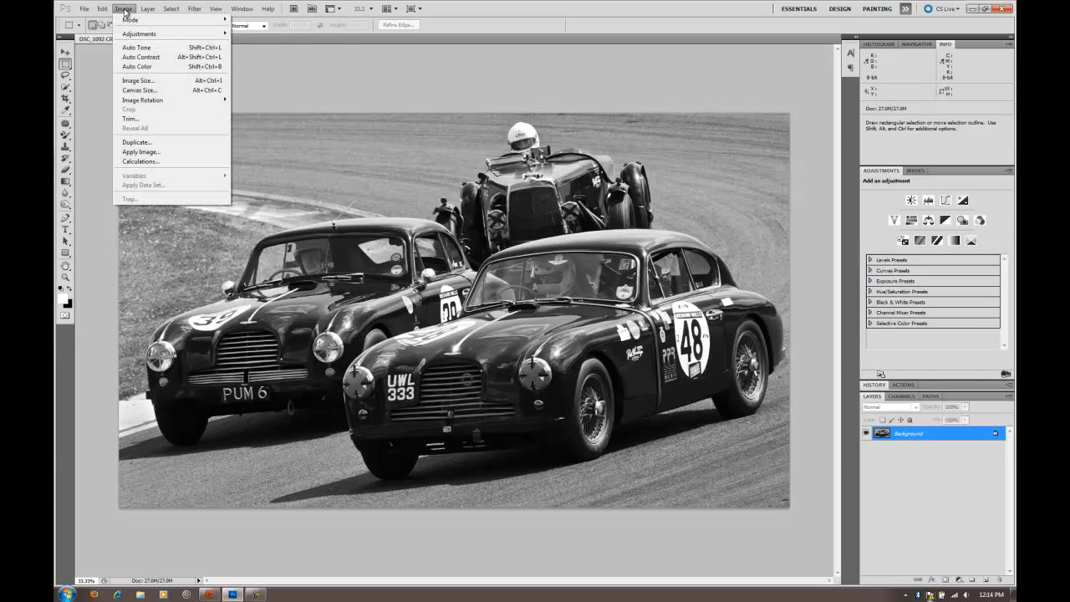
click(136, 81)
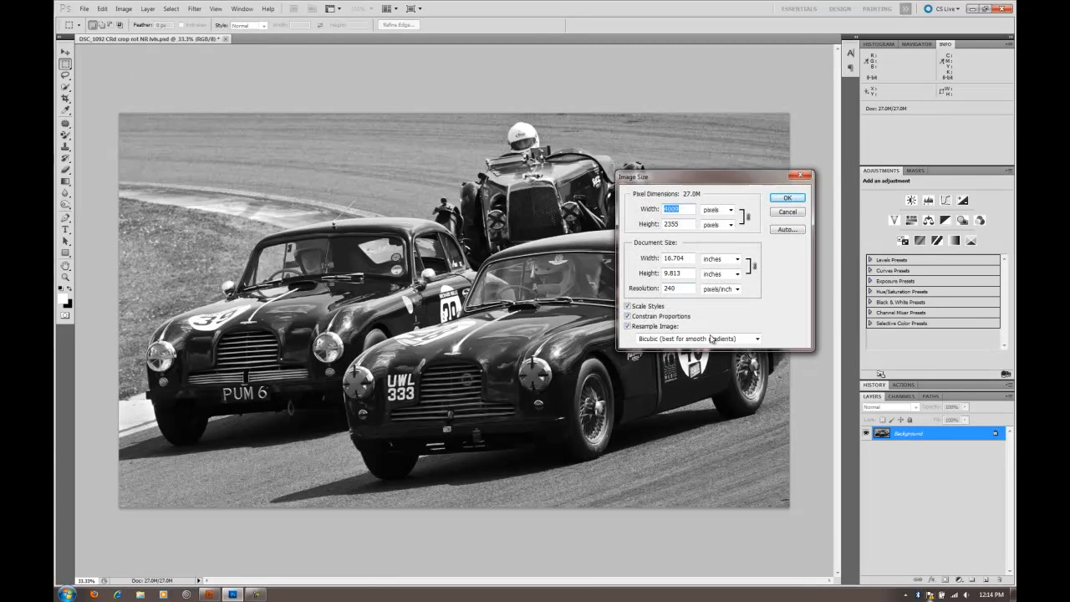
click(757, 338)
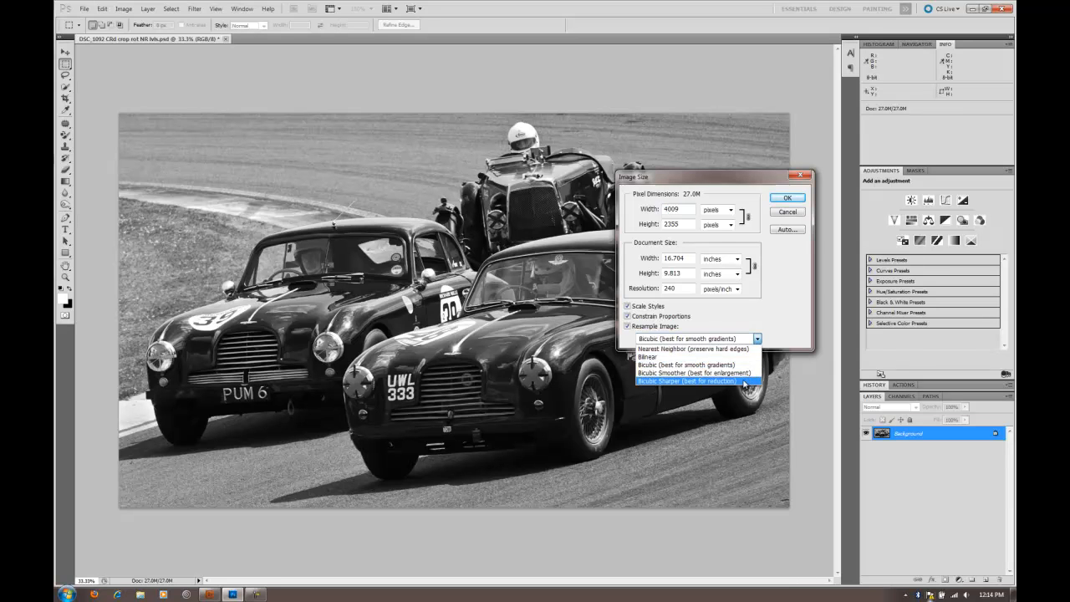
click(749, 381)
drag(683, 284, 634, 288)
text(72)
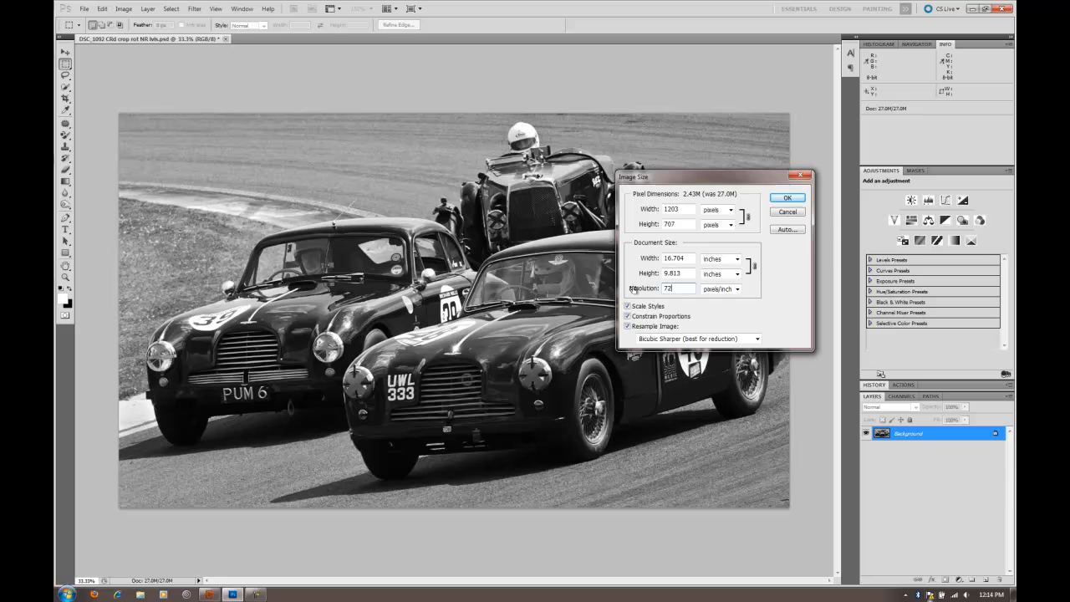
drag(687, 210, 619, 220)
text(898)
click(788, 198)
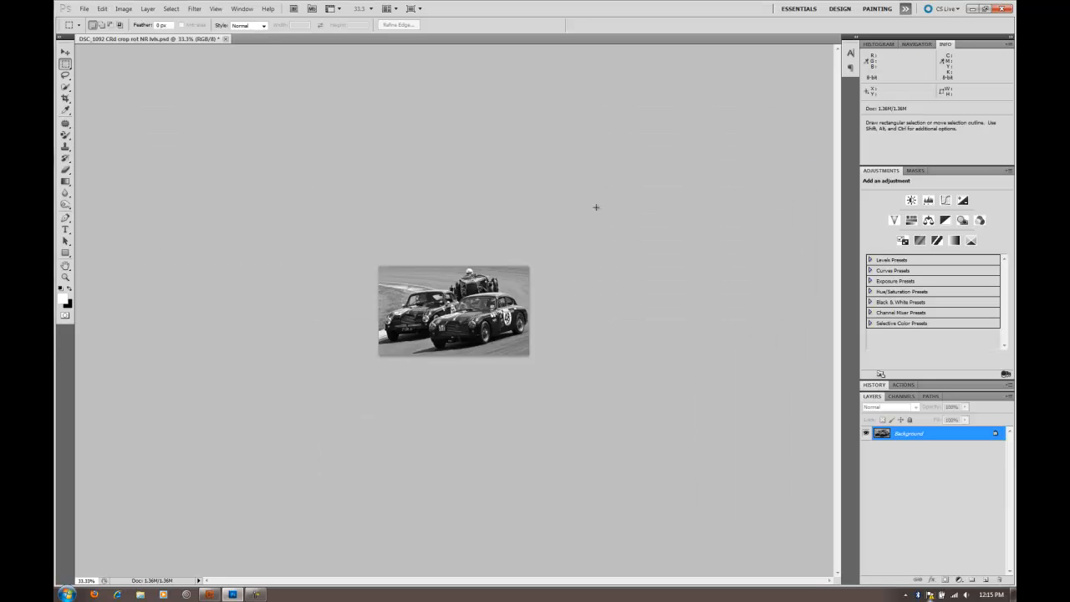
Step: Sharpen the resized photo with Unsharp Mask at amount 60%, radius 0.3 pixels and threshold 5, inspecting the rear car in the preview
key(ctrl+1)
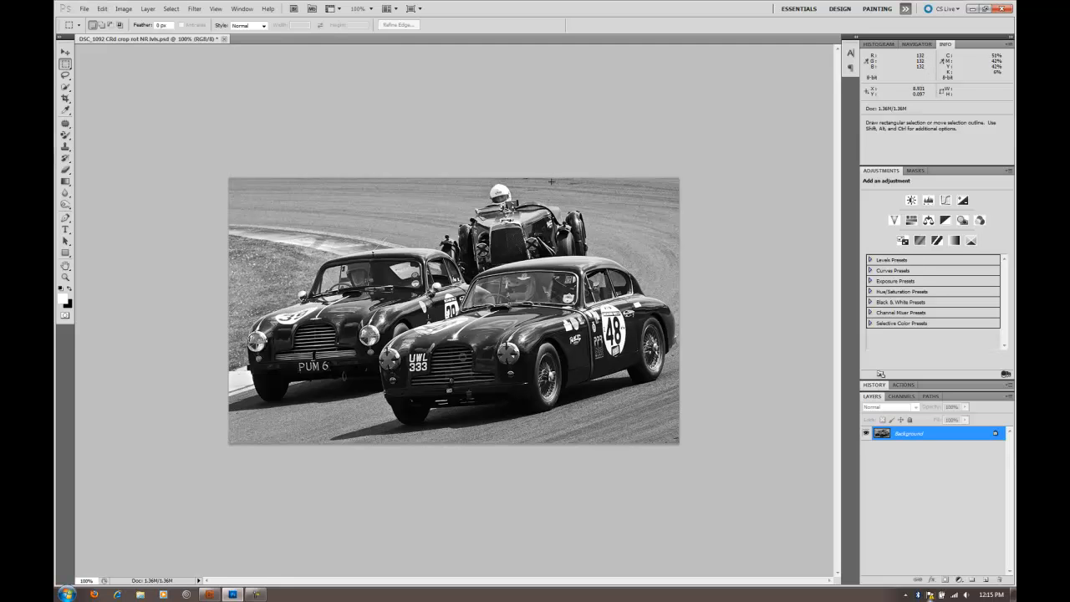
click(195, 9)
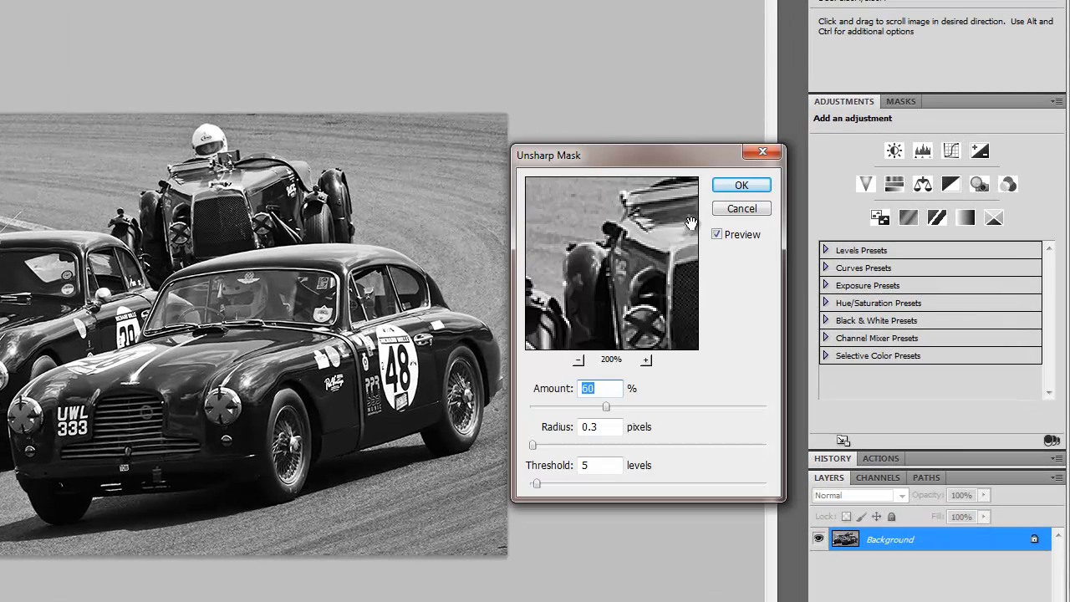
drag(689, 224, 578, 304)
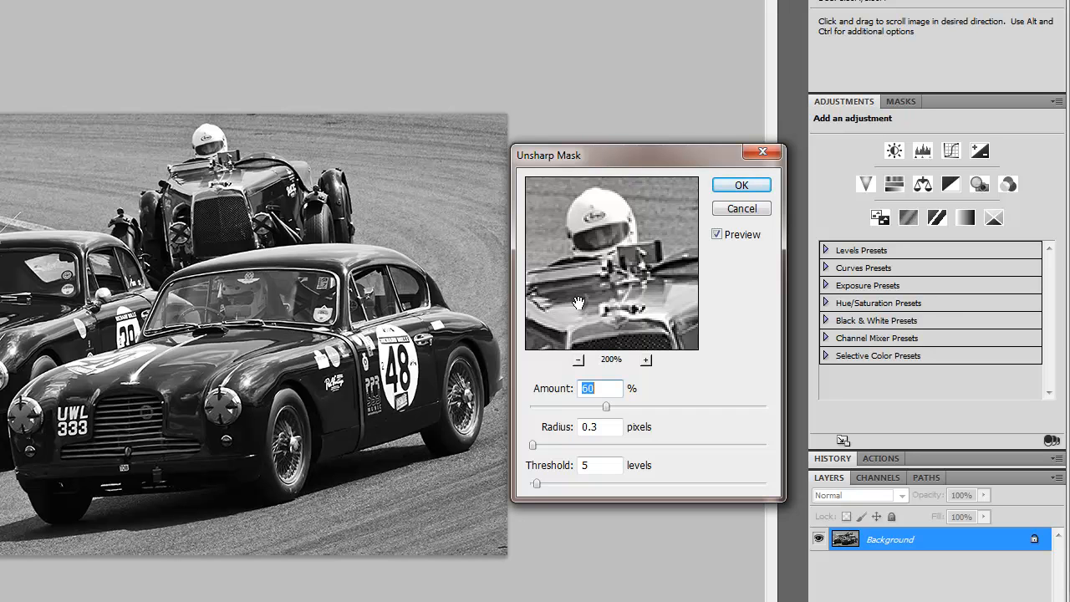
drag(621, 316, 608, 156)
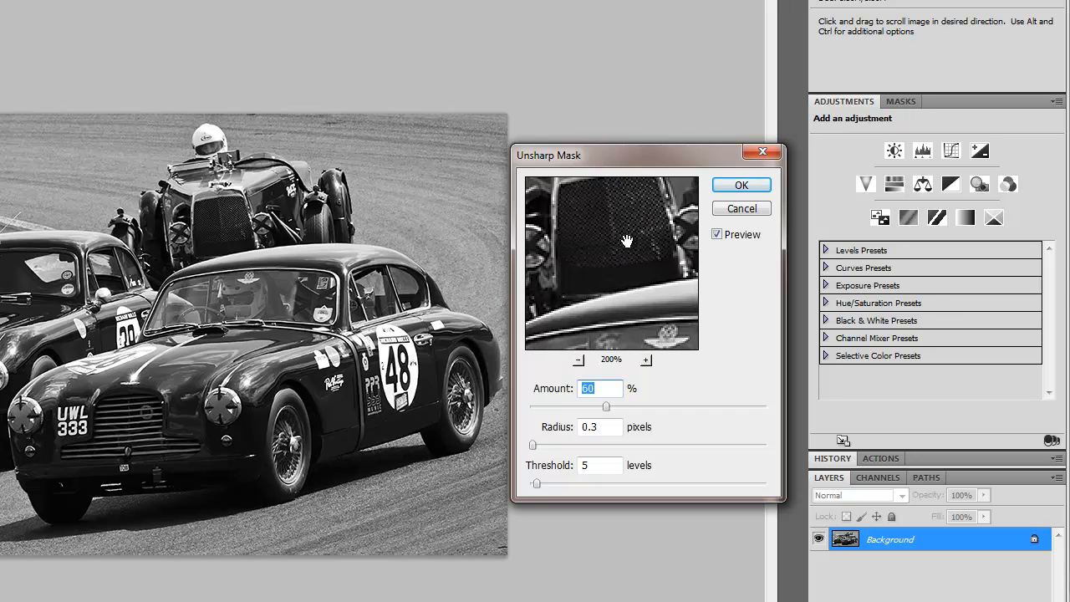
drag(663, 229, 596, 268)
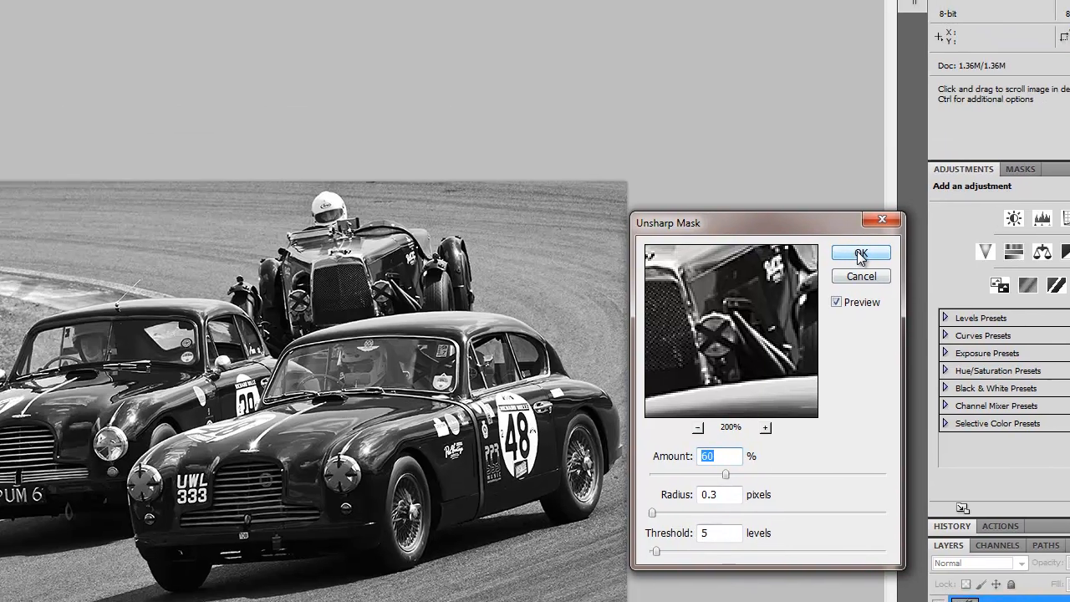
click(861, 254)
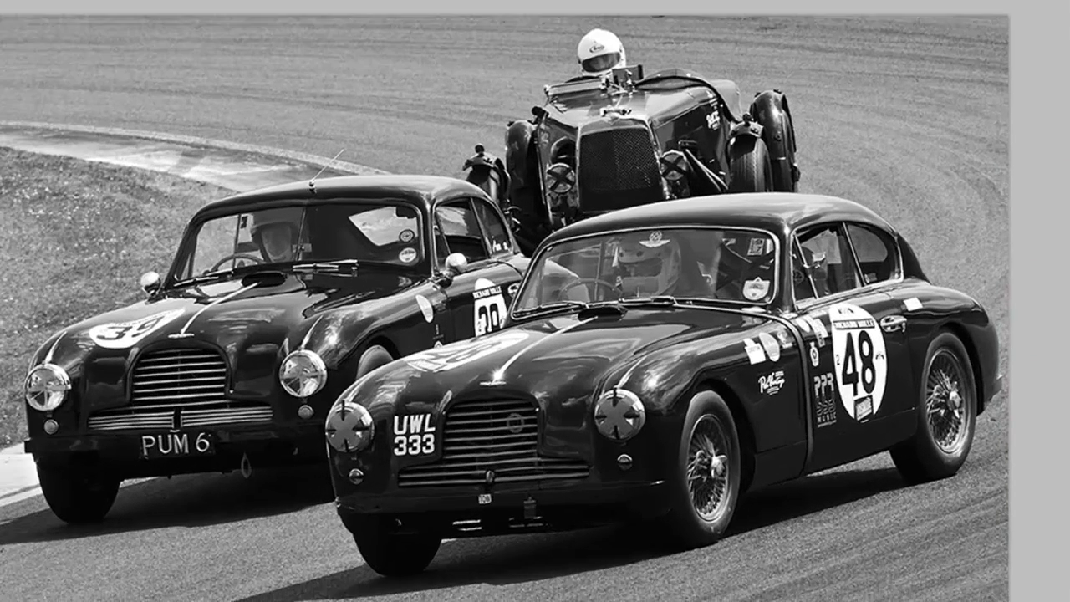